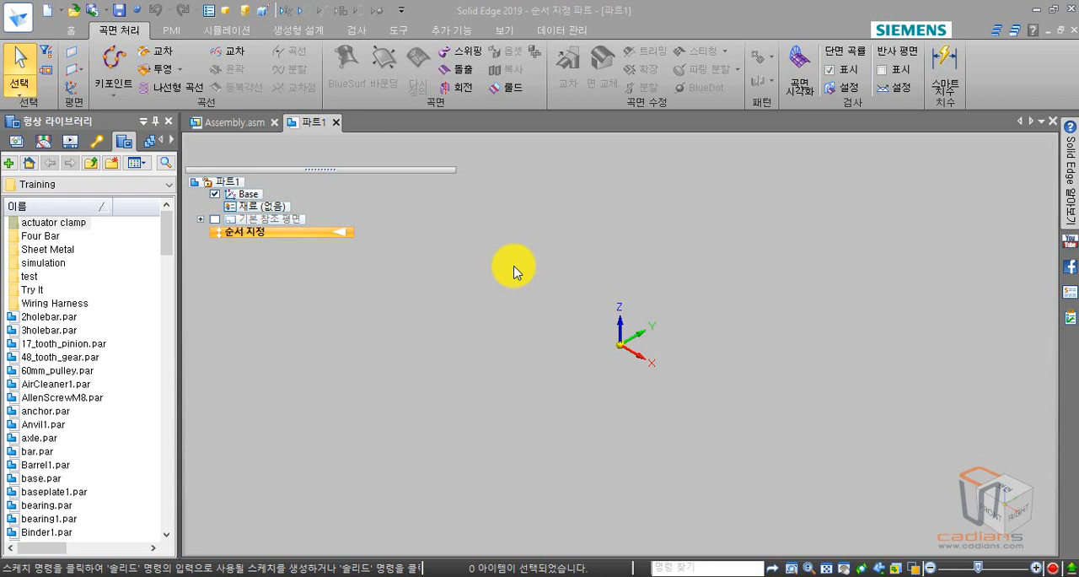
left_click(69, 31)
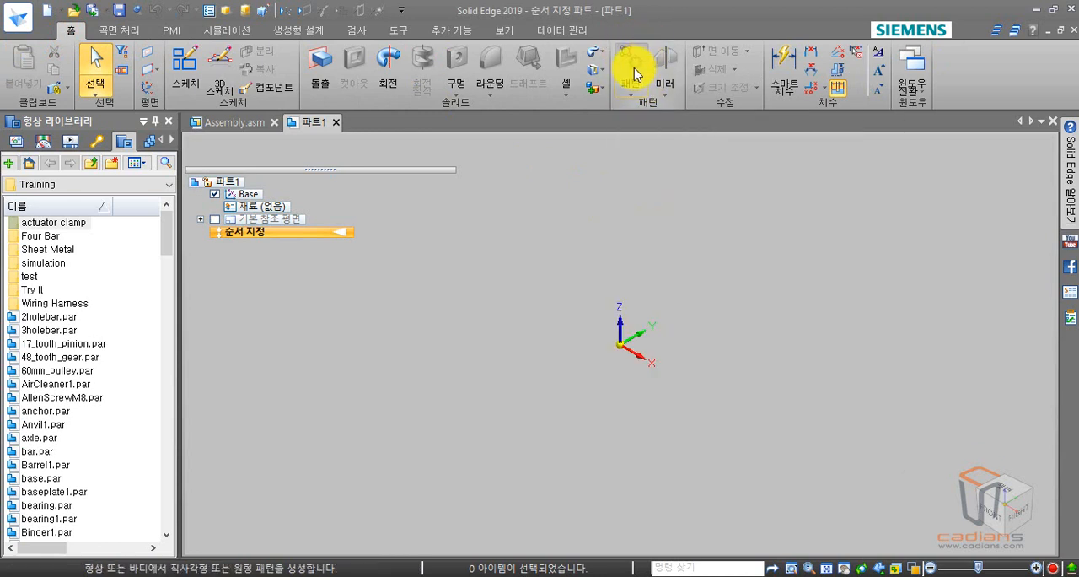
left_click(631, 90)
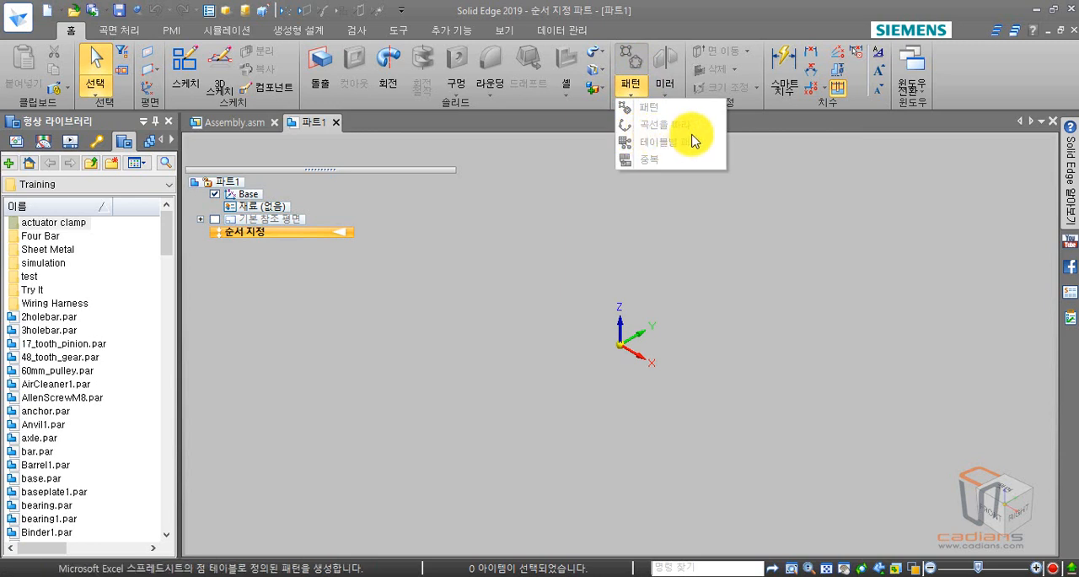
left_click(532, 248)
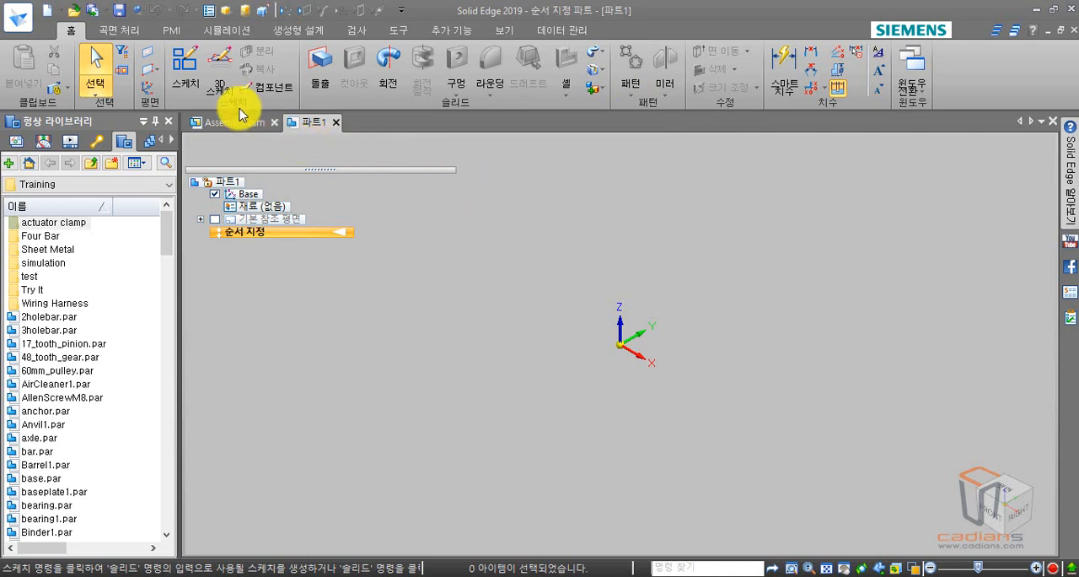
Start a helical curve and define its vertical axis from the origin to Z 150 mm.
left_click(120, 34)
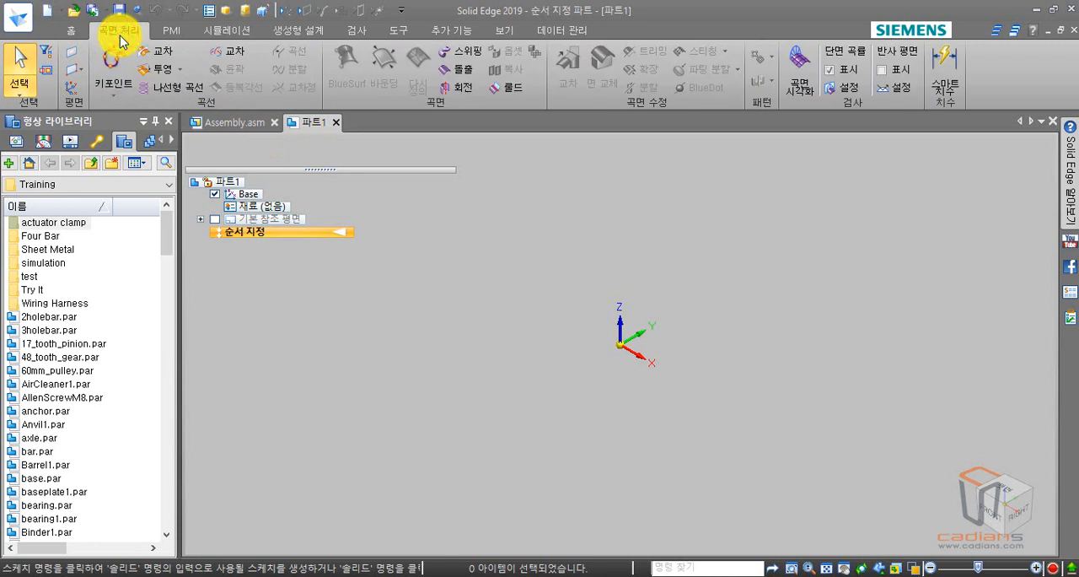
left_click(169, 93)
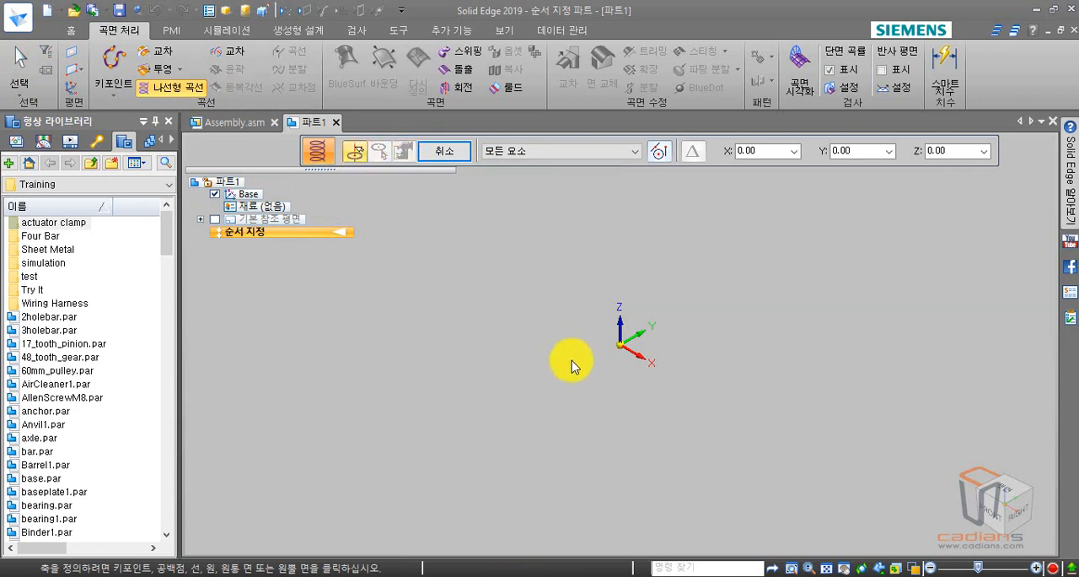
left_click(620, 349)
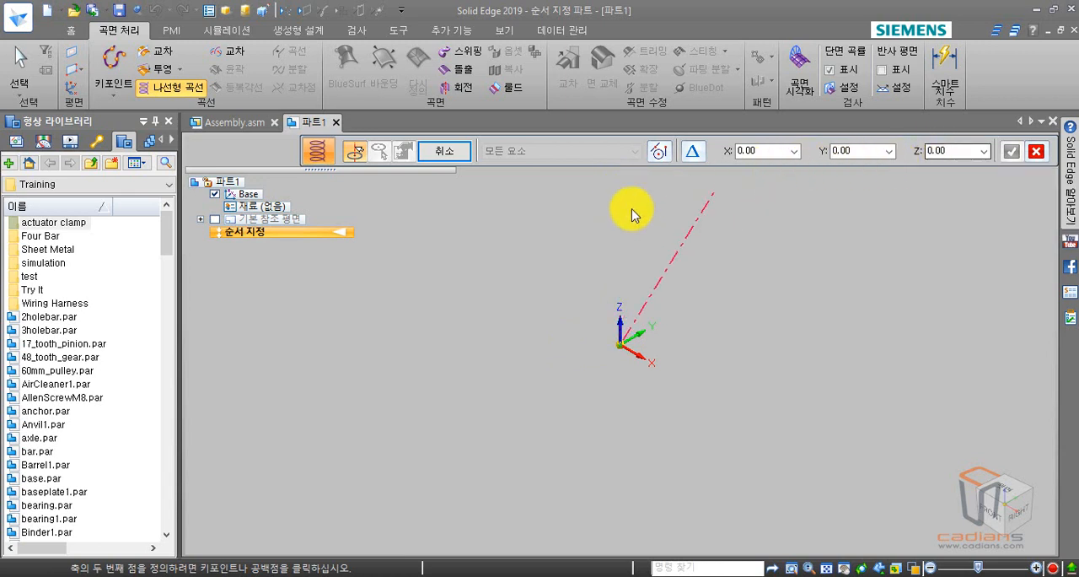
left_click(962, 153)
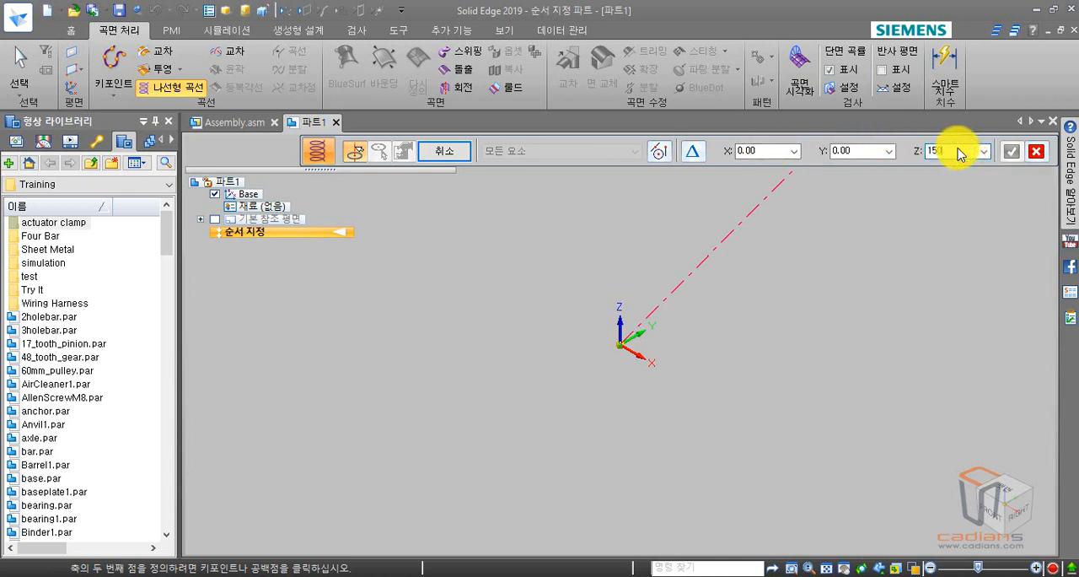
type("150")
key("Return")
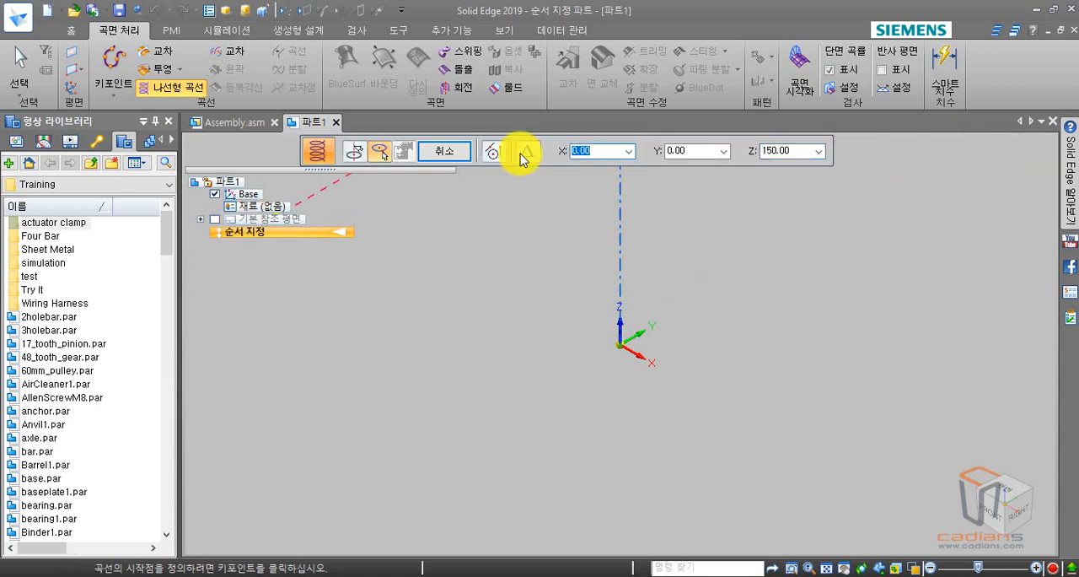
Set the helical curve's start point 15 mm from the axis in the X direction.
left_click(377, 151)
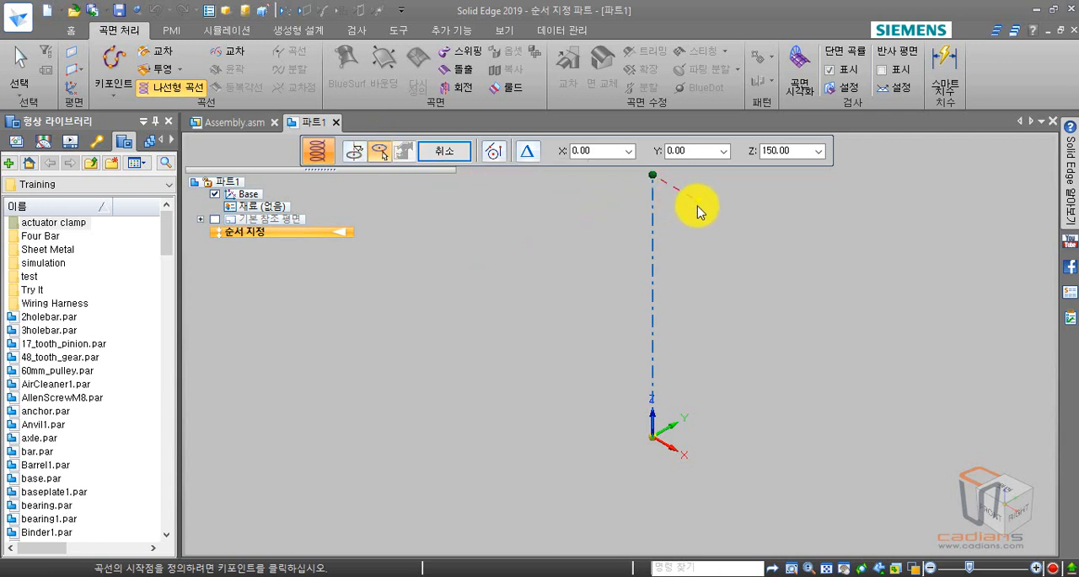
left_click(592, 150)
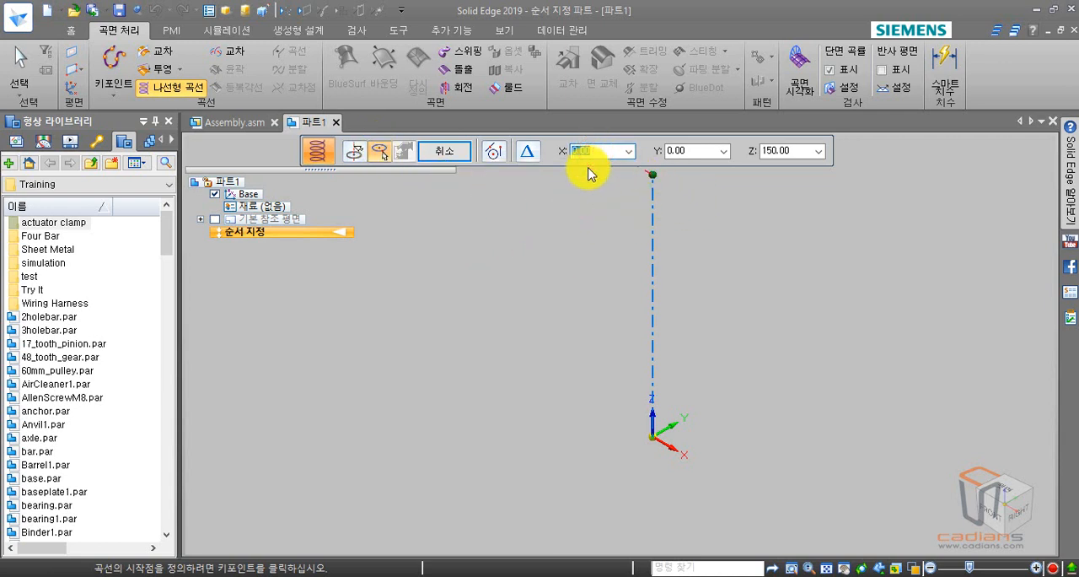
type("15")
key("Return")
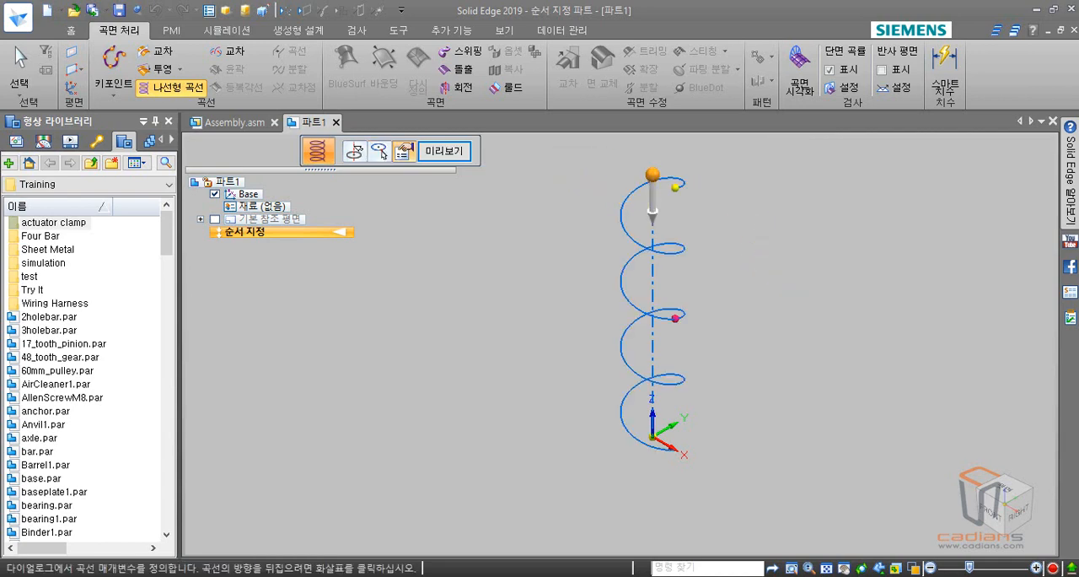
Accept the default compound (복합) length-and-pitch parameters and finish the helical curve.
left_click_drag(824, 217, 275, 91)
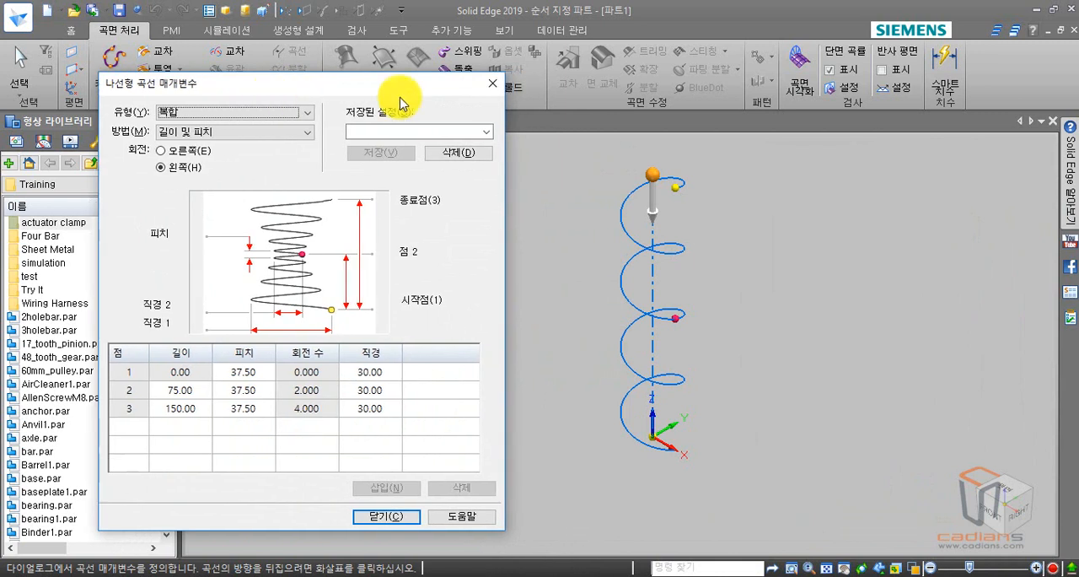
left_click(208, 115)
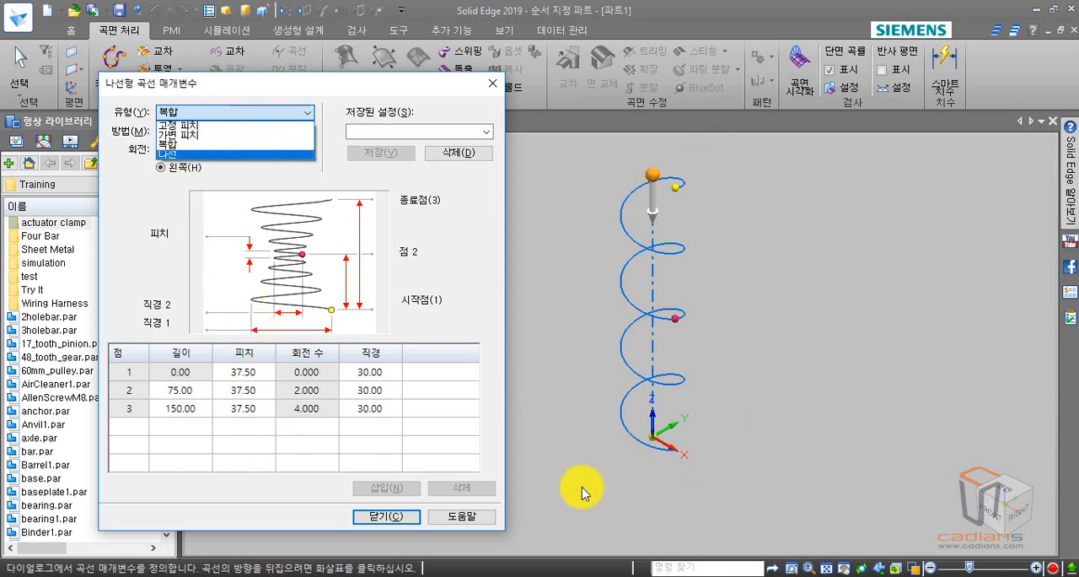
left_click(378, 515)
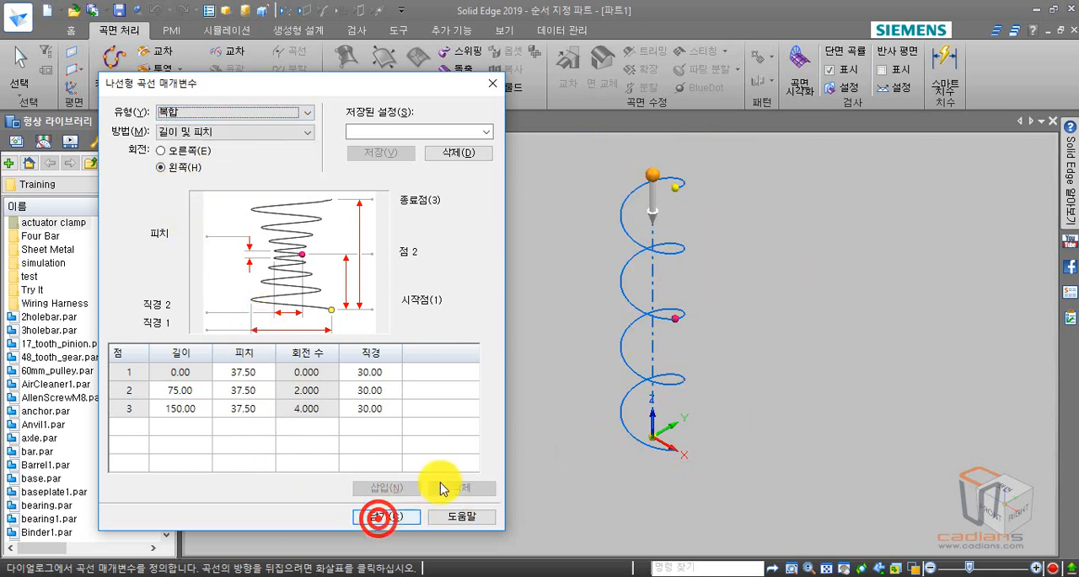
left_click(384, 519)
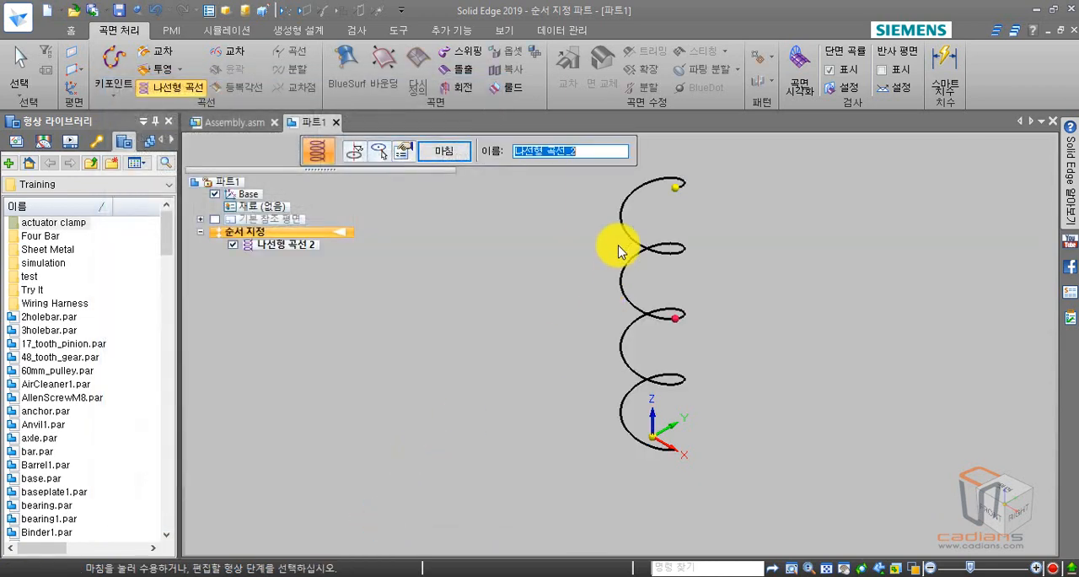
right_click(570, 244)
middle_click_drag(554, 326, 556, 360)
key("ctrl+f")
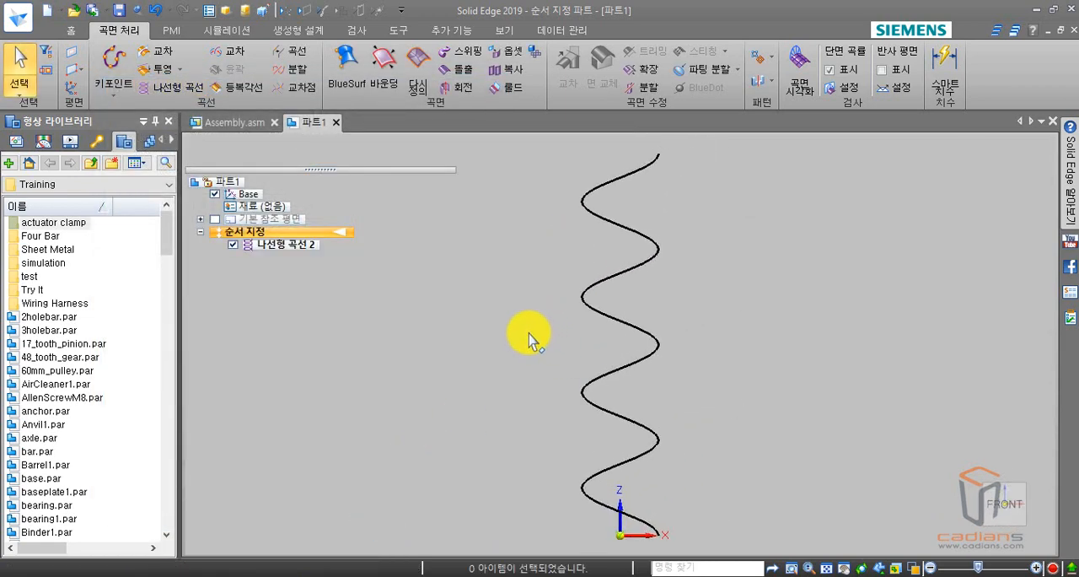
middle_click_drag(520, 294, 402, 369)
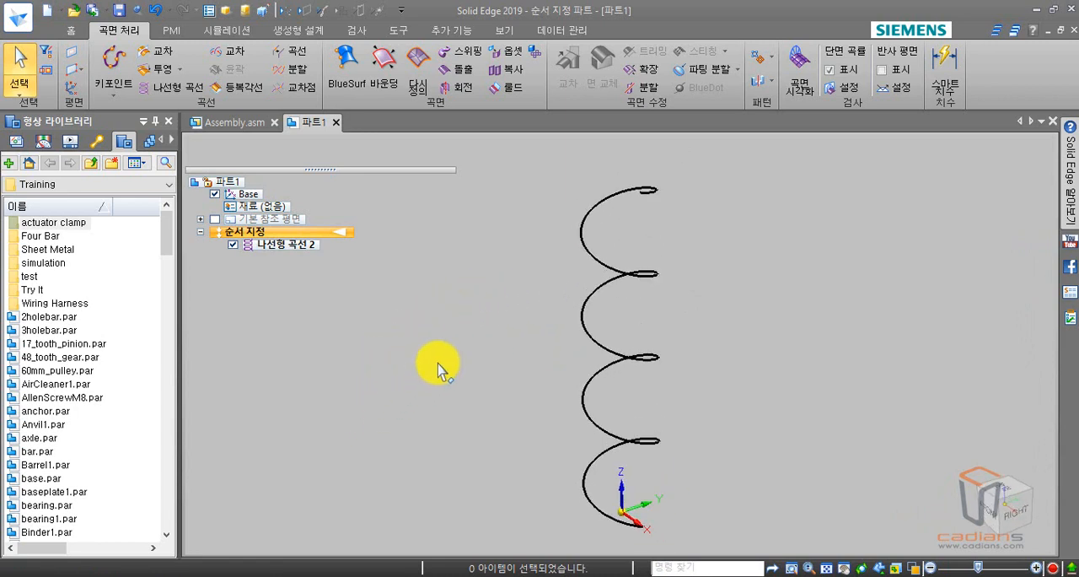
left_click(1005, 507)
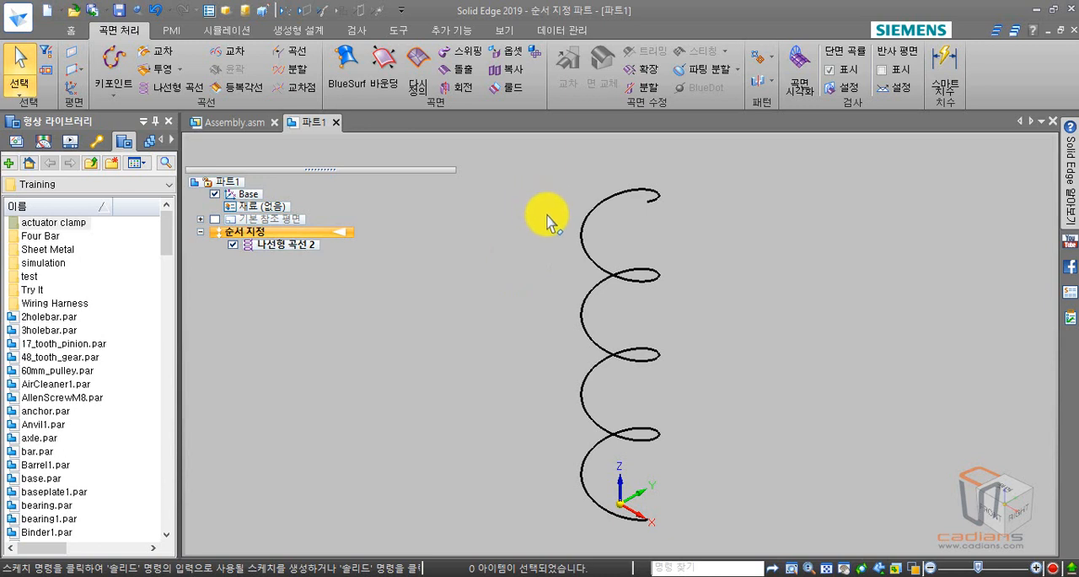
Start an extrusion sketch on the top (XY) plane and draw a circle about 4.8 mm in diameter centred on the helix's lower end.
left_click(76, 32)
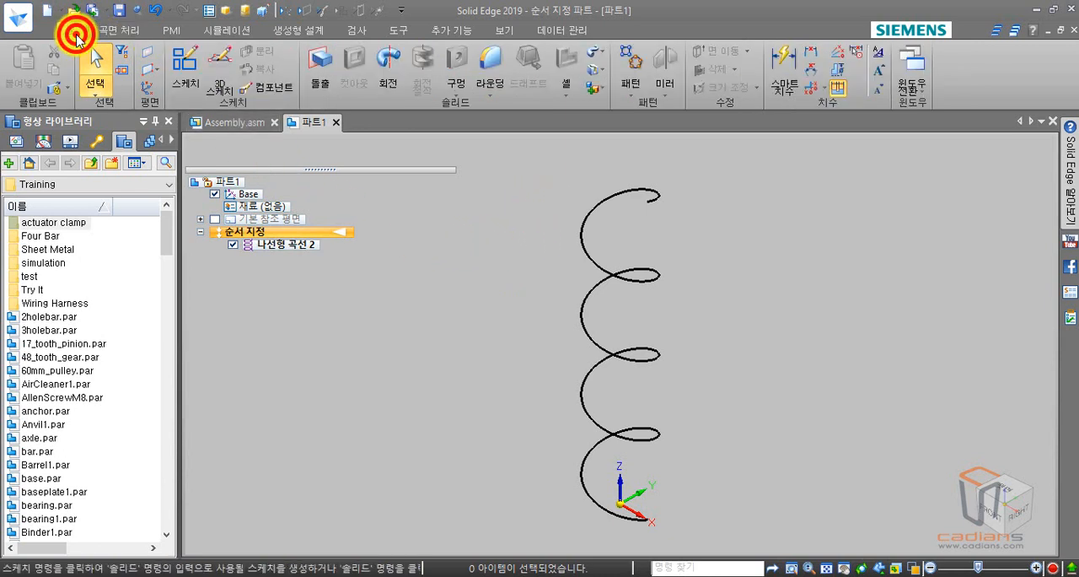
left_click(329, 84)
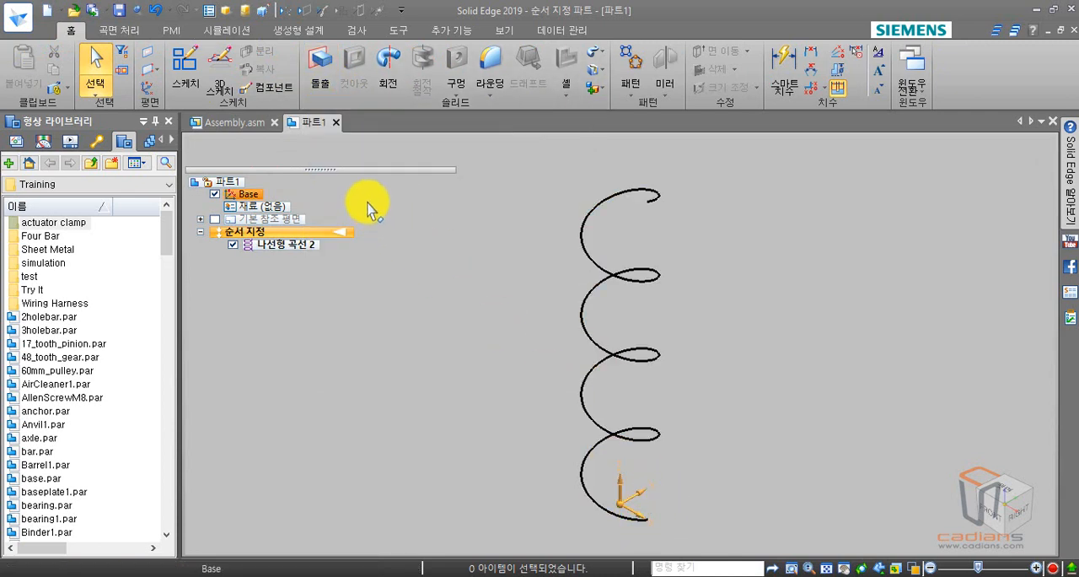
left_click(319, 76)
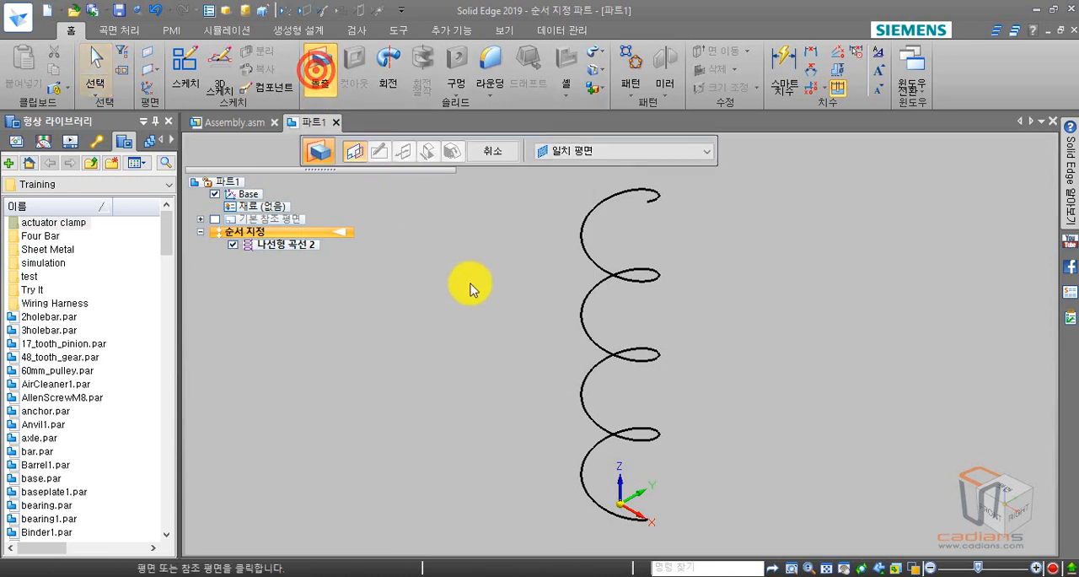
key("ctrl+t")
left_click(645, 328)
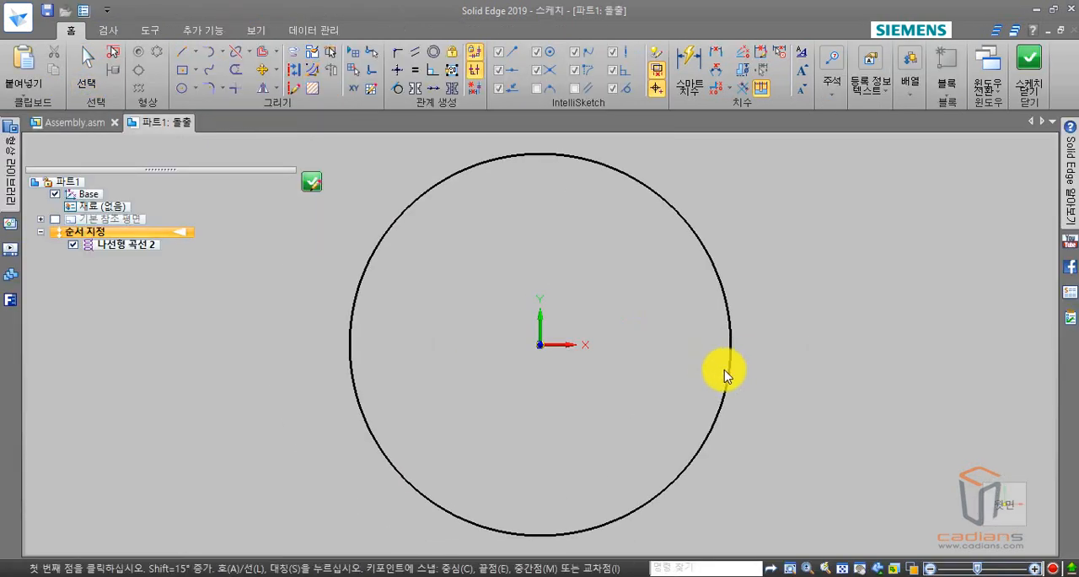
left_click(177, 90)
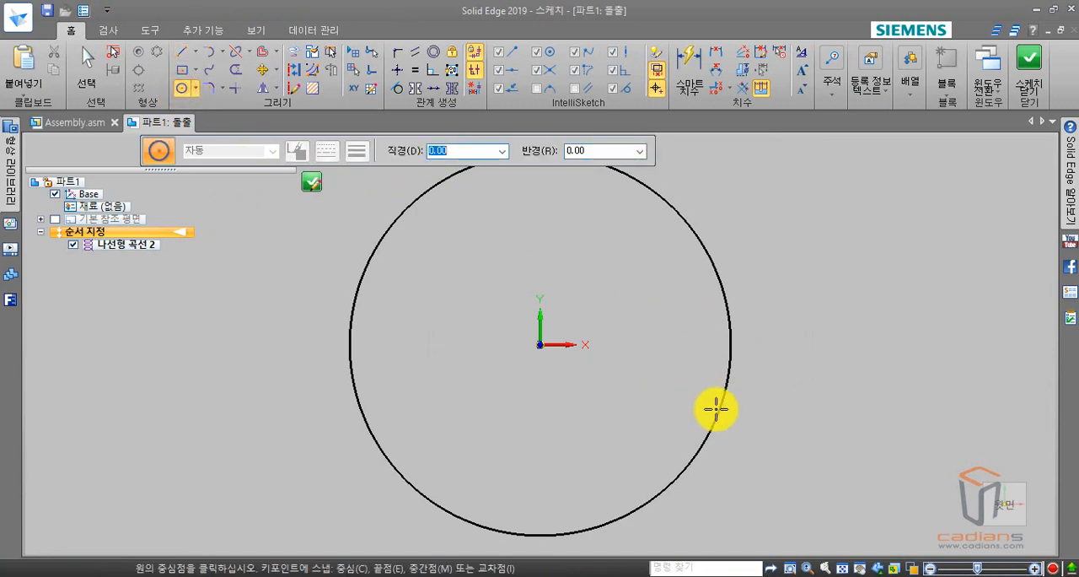
middle_click_drag(692, 373, 665, 369)
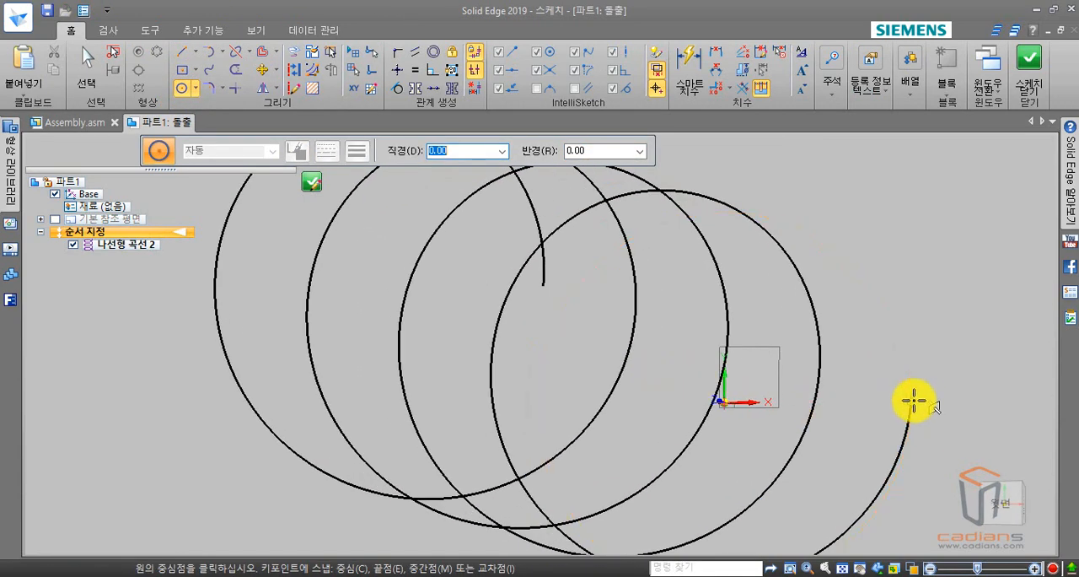
left_click(912, 401)
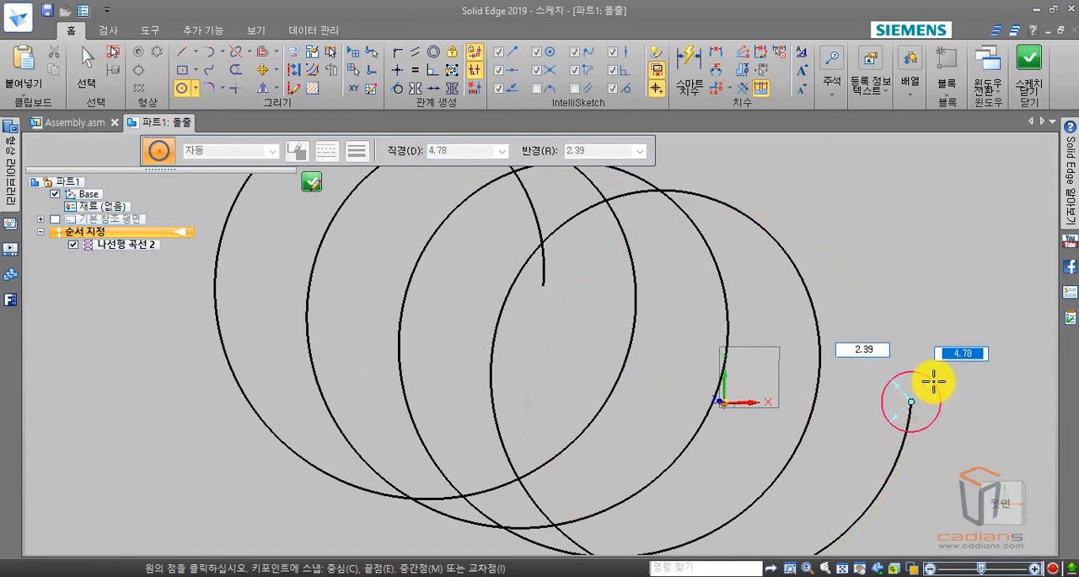
left_click(932, 380)
Dimension the circle's diameter as 2 mm and close the sketch.
left_click(692, 77)
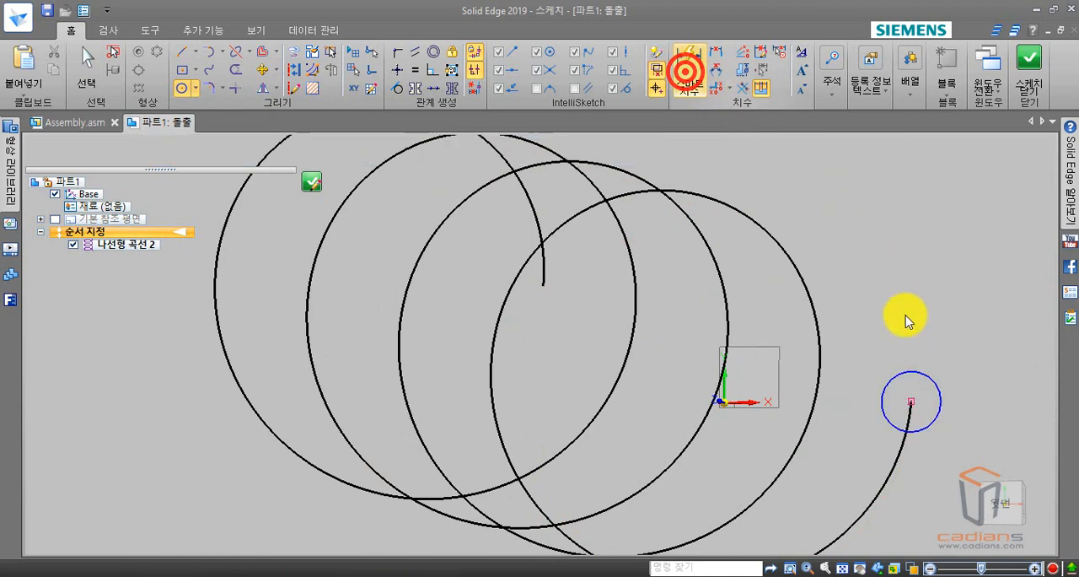
key("ctrl+h")
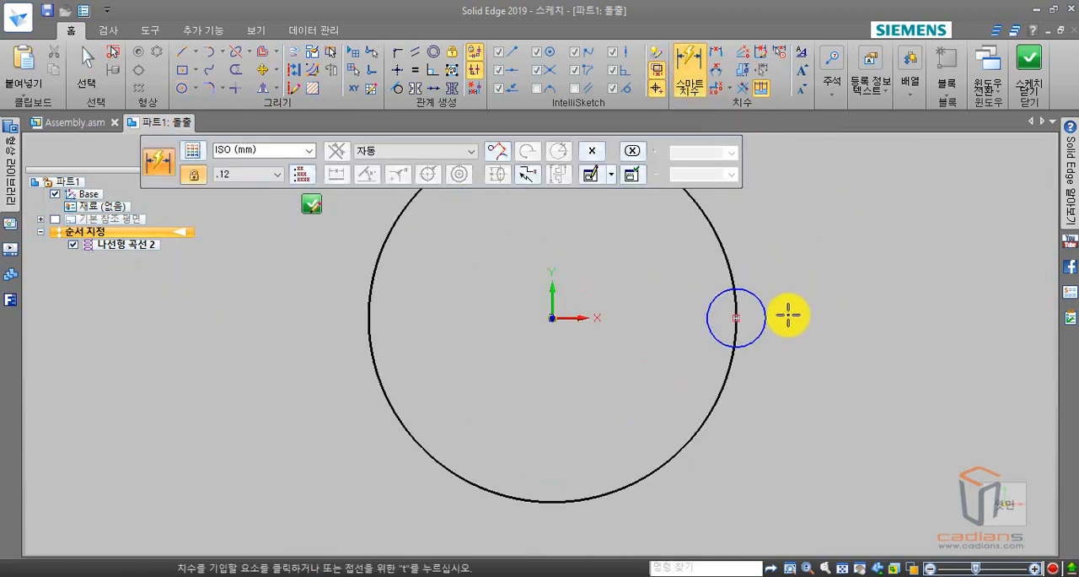
left_click(763, 315)
left_click(800, 304)
type("2")
key("Return")
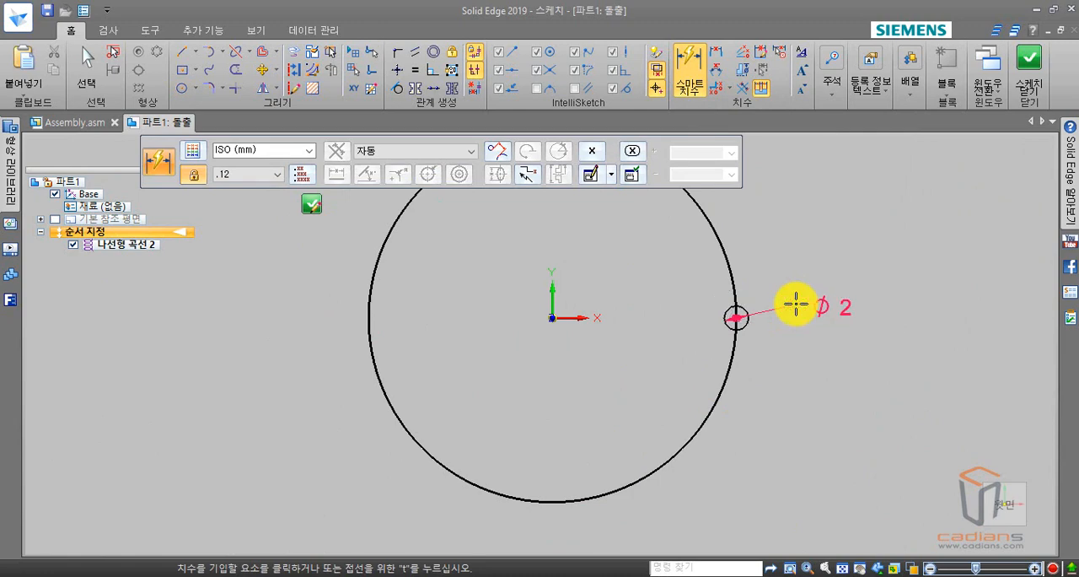
left_click(1027, 68)
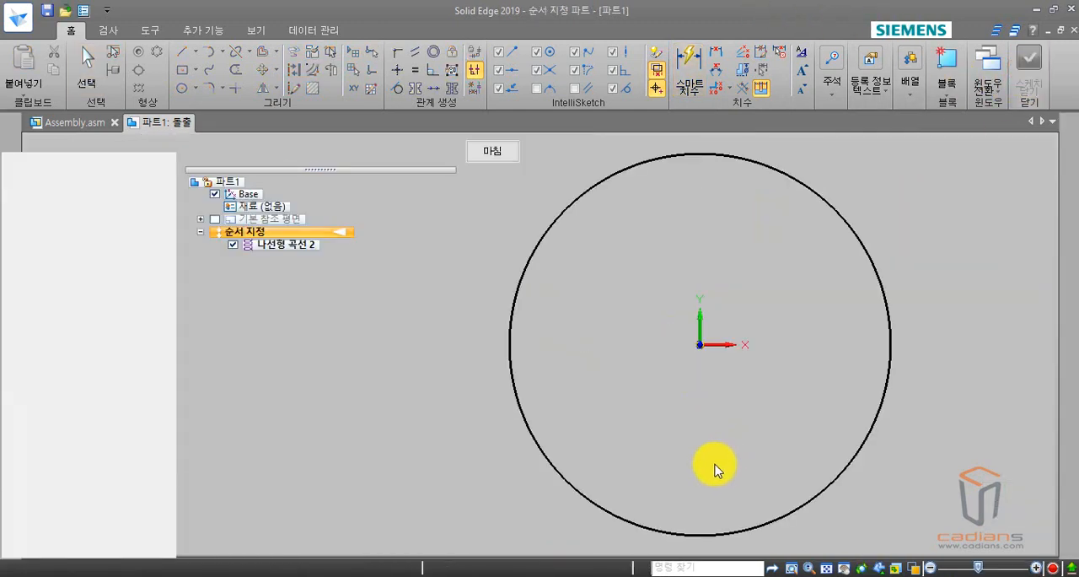
Extrude the circle 30 mm downward in one direction, away from the helix, and finish the extrusion.
middle_click_drag(847, 439, 832, 306)
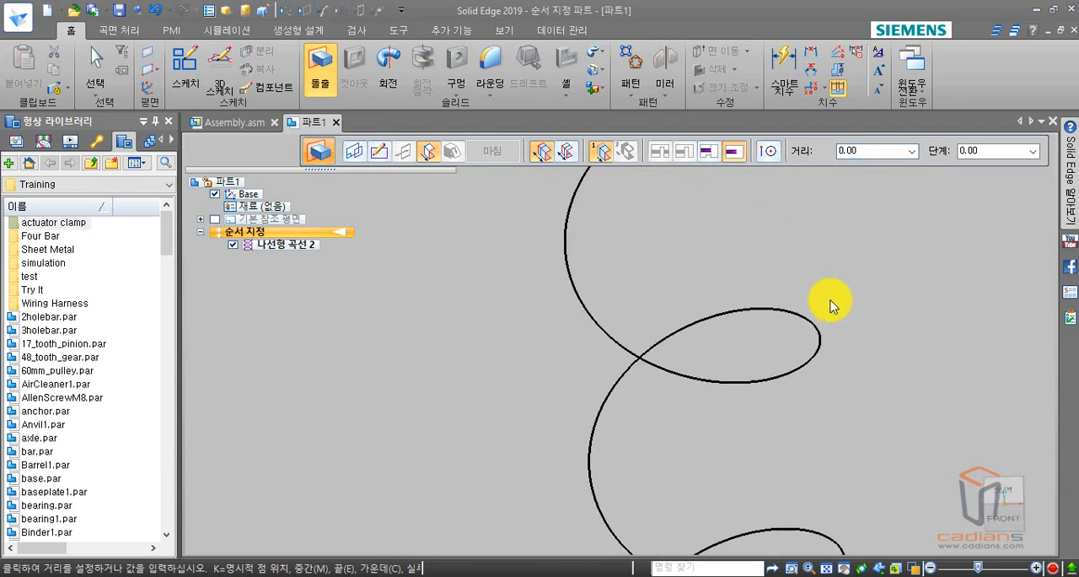
scroll(833, 309, "down", 5)
middle_click_drag(884, 419, 750, 197, "shift")
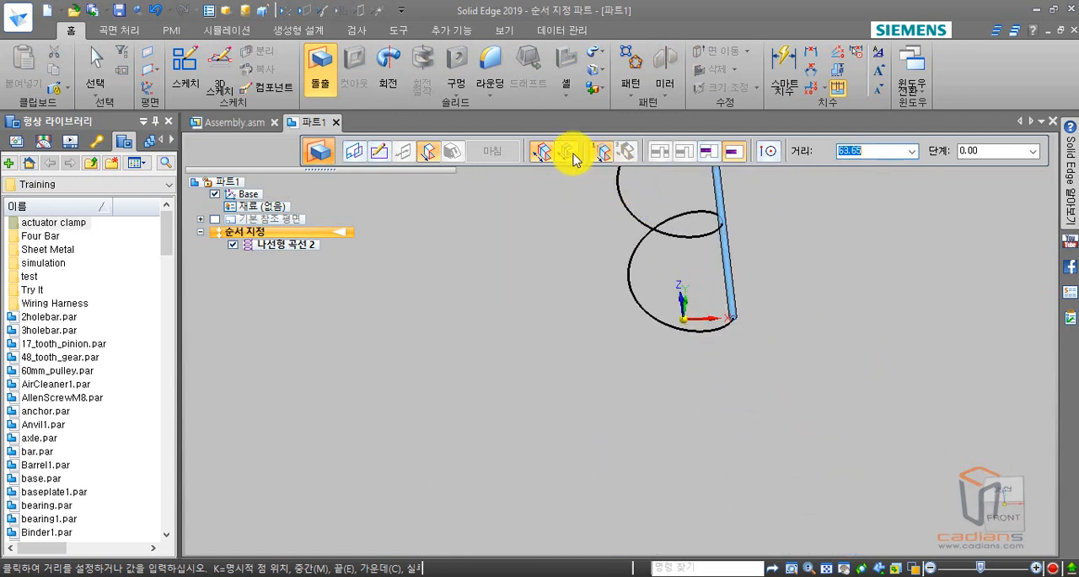
left_click(540, 157)
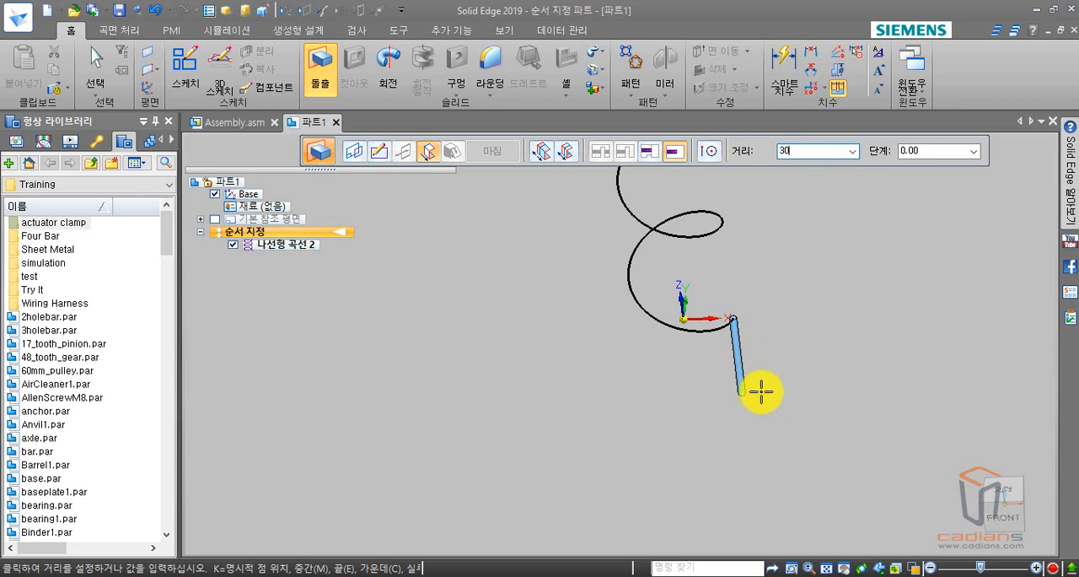
key("Return")
left_click(754, 385)
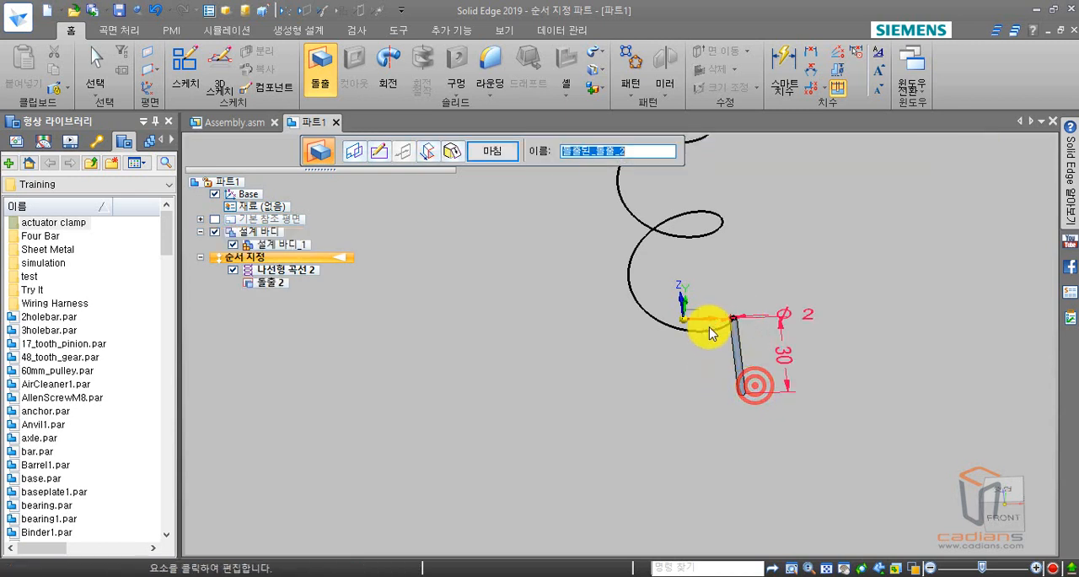
key("Escape")
middle_click_drag(695, 390, 736, 295)
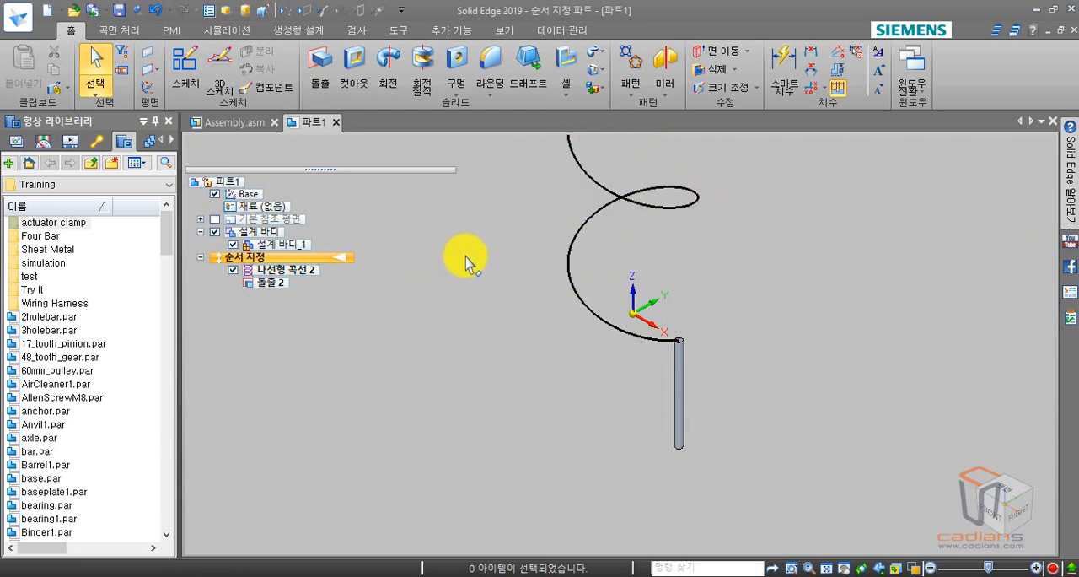
scroll(469, 258, "down", 1)
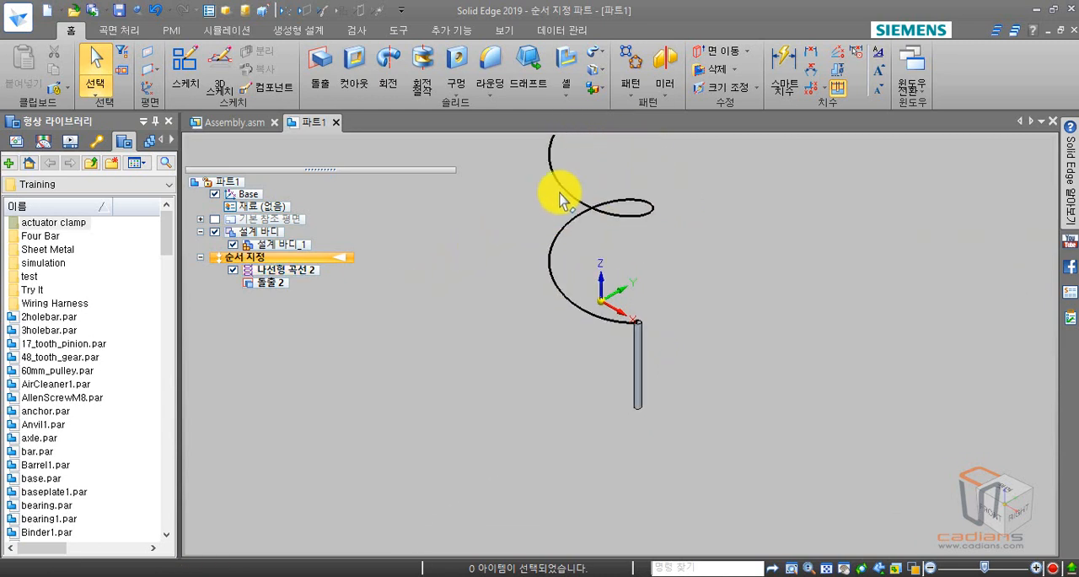
Start an along-curve pattern (곡선을 따라) with the Smart option and accept the extruded cylinder as the feature to pattern.
left_click(633, 93)
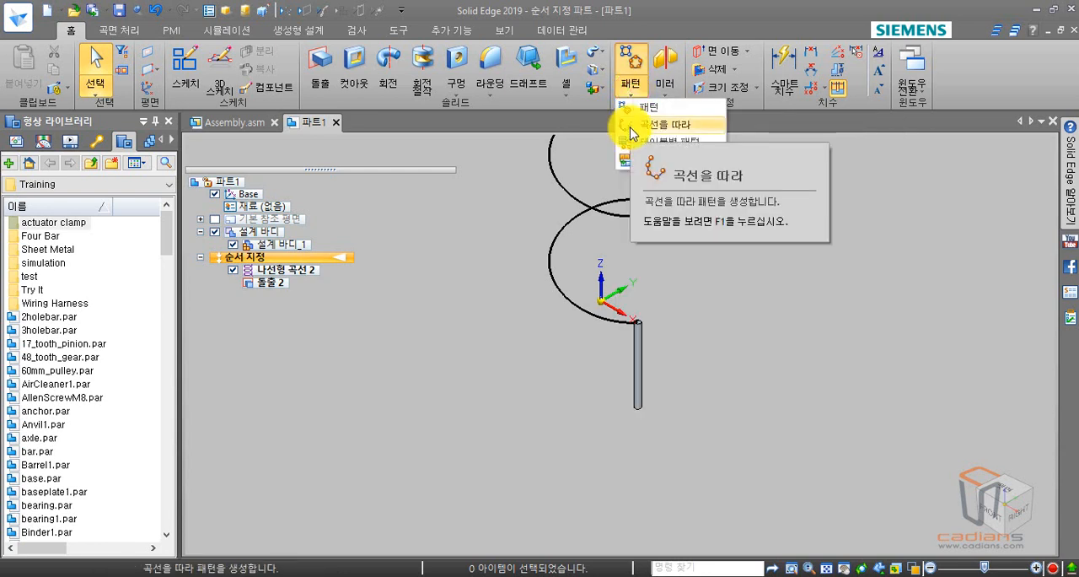
left_click(631, 126)
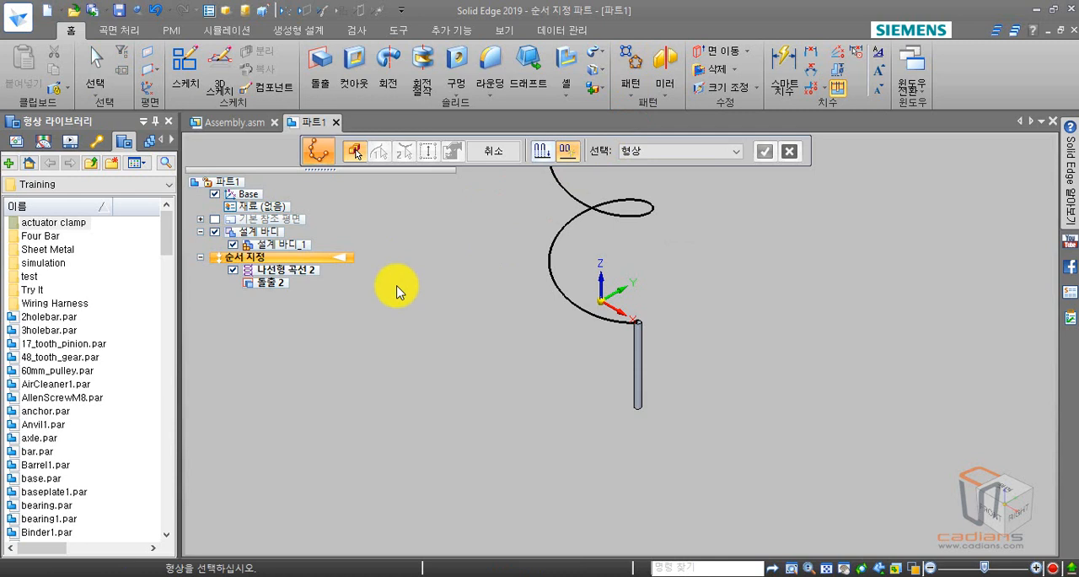
left_click(567, 155)
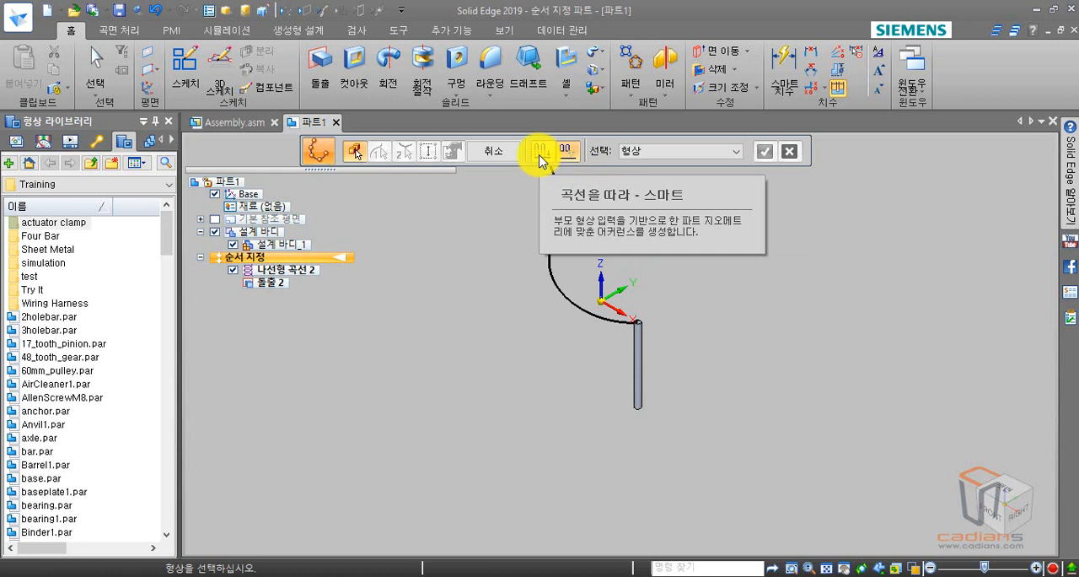
left_click(540, 157)
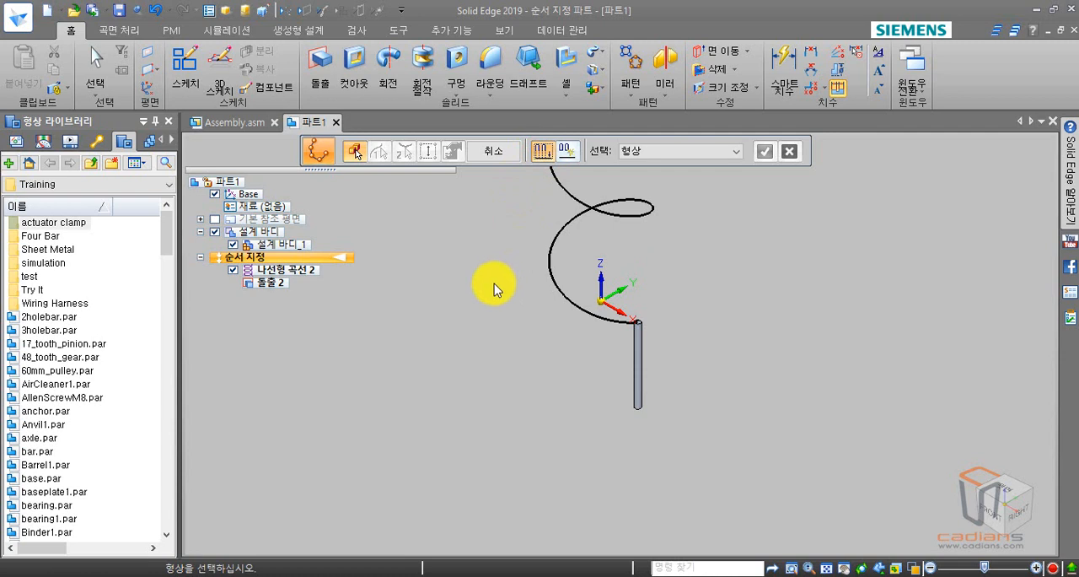
left_click(637, 362)
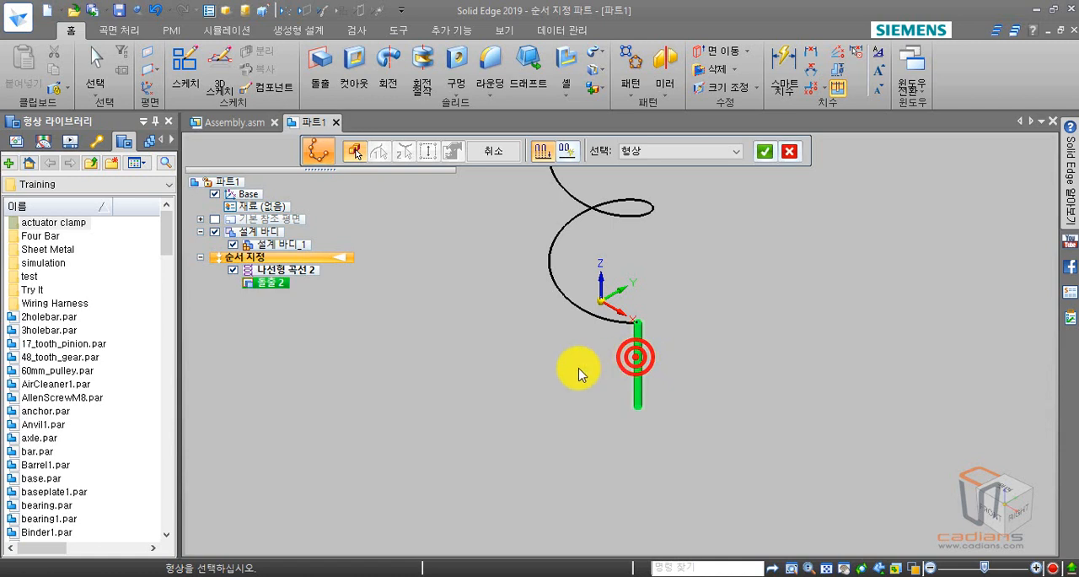
right_click(519, 361)
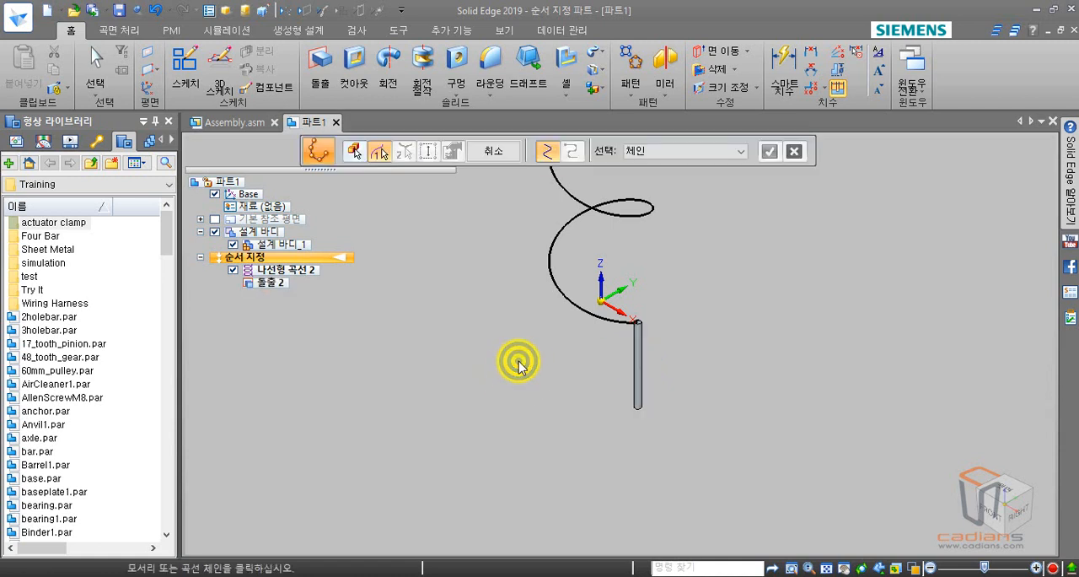
Use the helical curve as the pattern path, anchored at its lower end, and accept the direction with 0.00 offset.
left_click(592, 321)
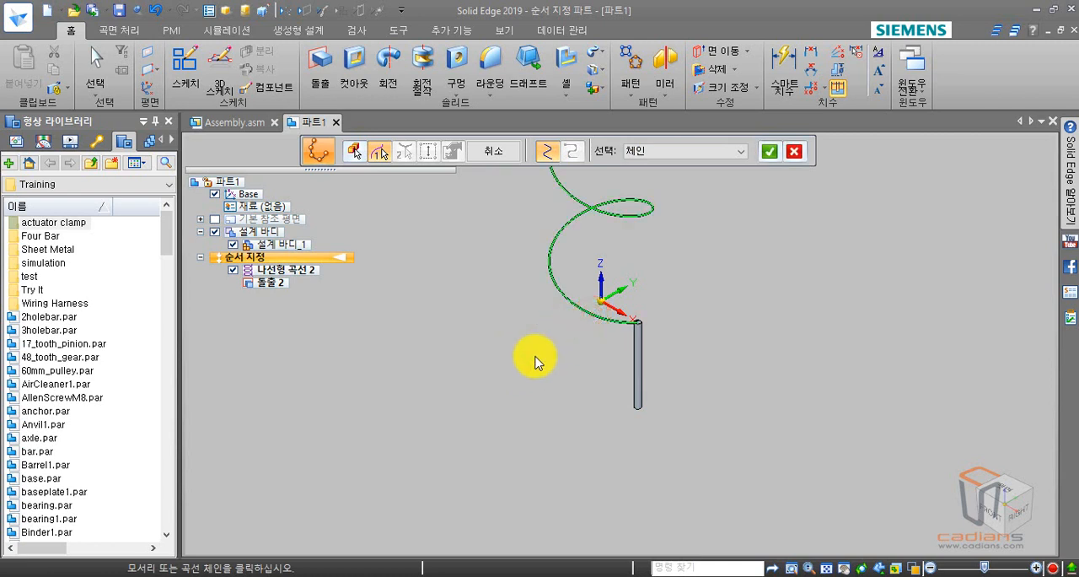
scroll(535, 361, "down", 3)
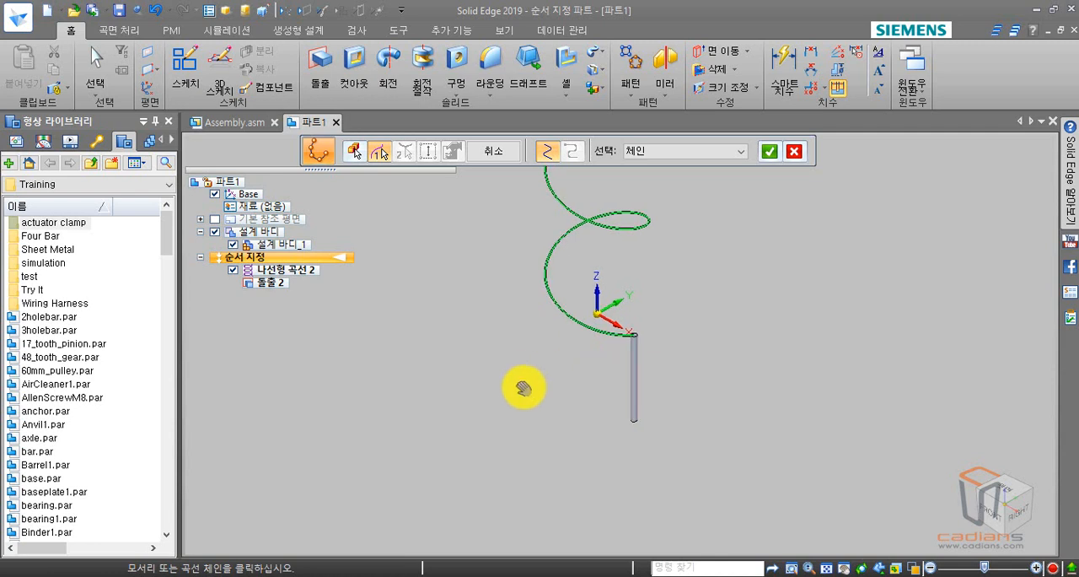
scroll(503, 488, "down", 1)
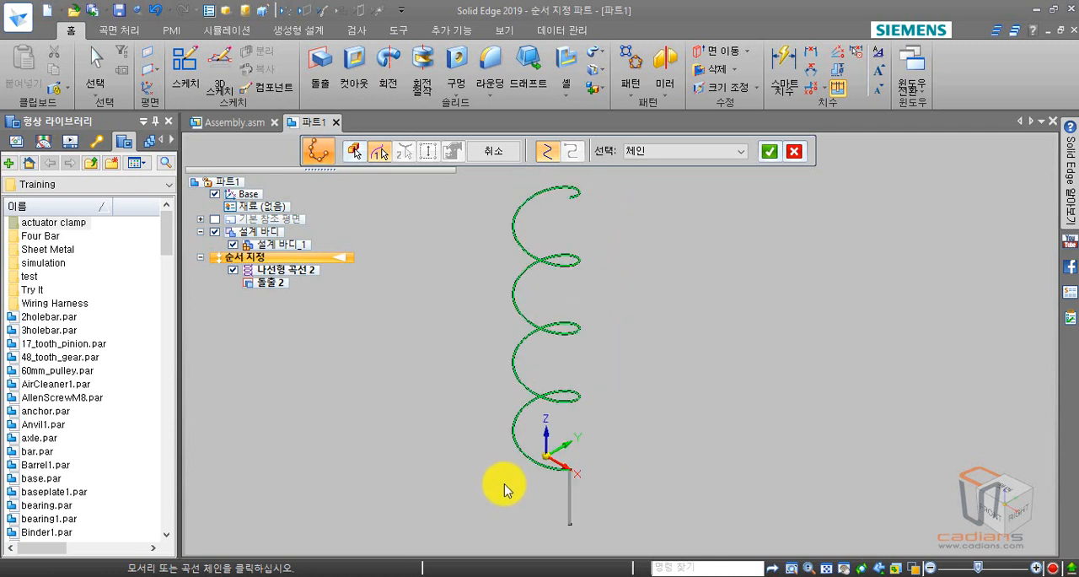
right_click(490, 486)
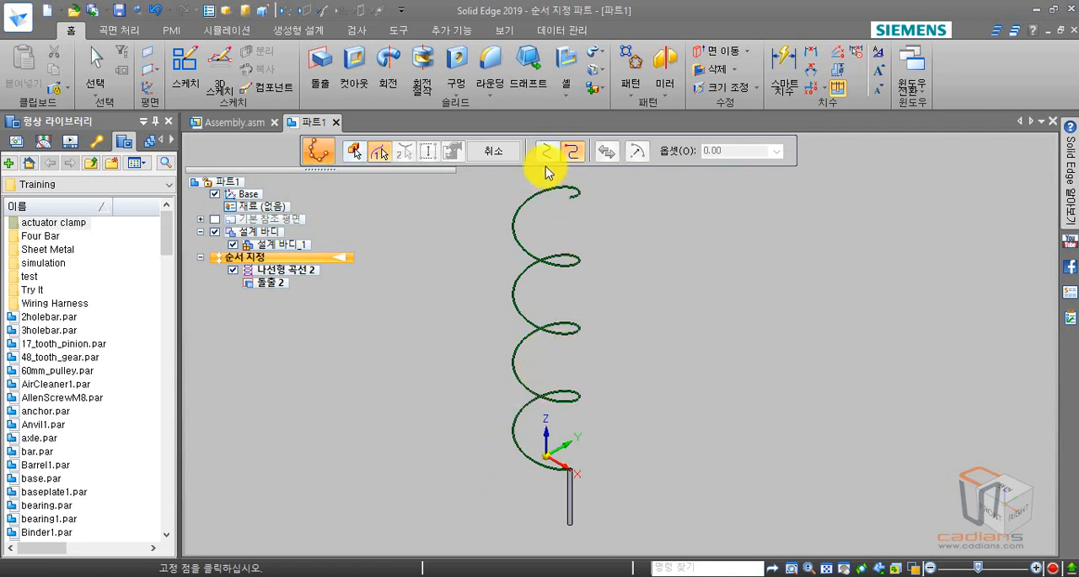
left_click(570, 471)
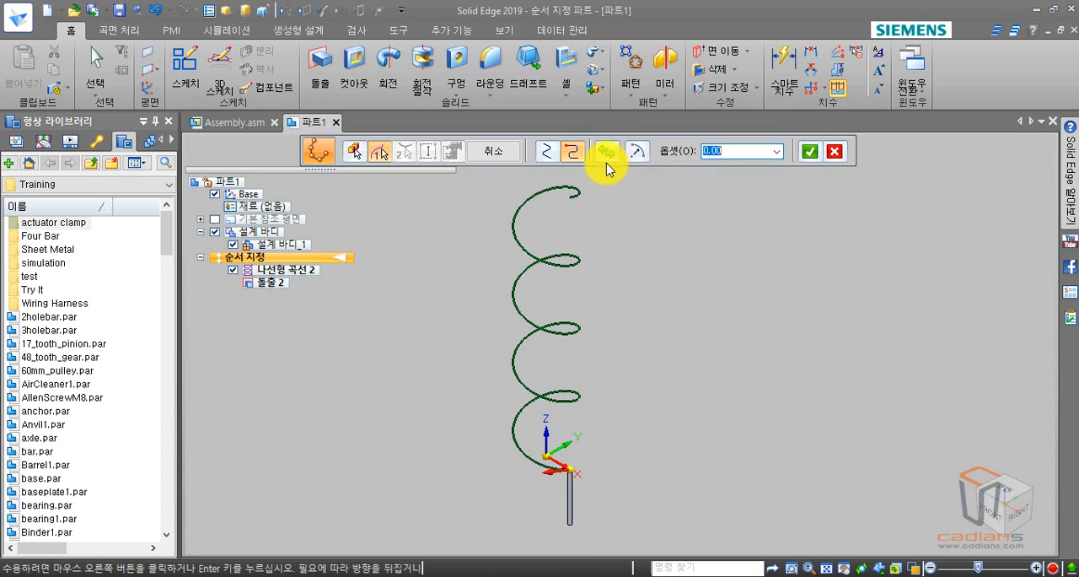
right_click(638, 269)
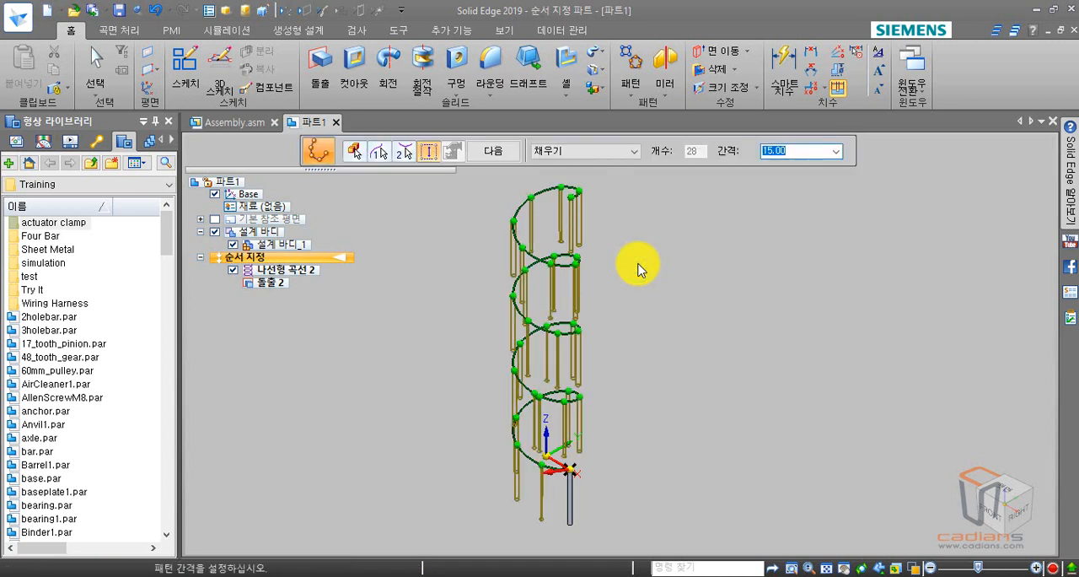
Switch the pattern's spacing type to Fit (맞춤) and back to Fill (채우기), giving a spacing of 15.03 mm.
scroll(639, 270, "down", 1)
scroll(631, 403, "up", 2)
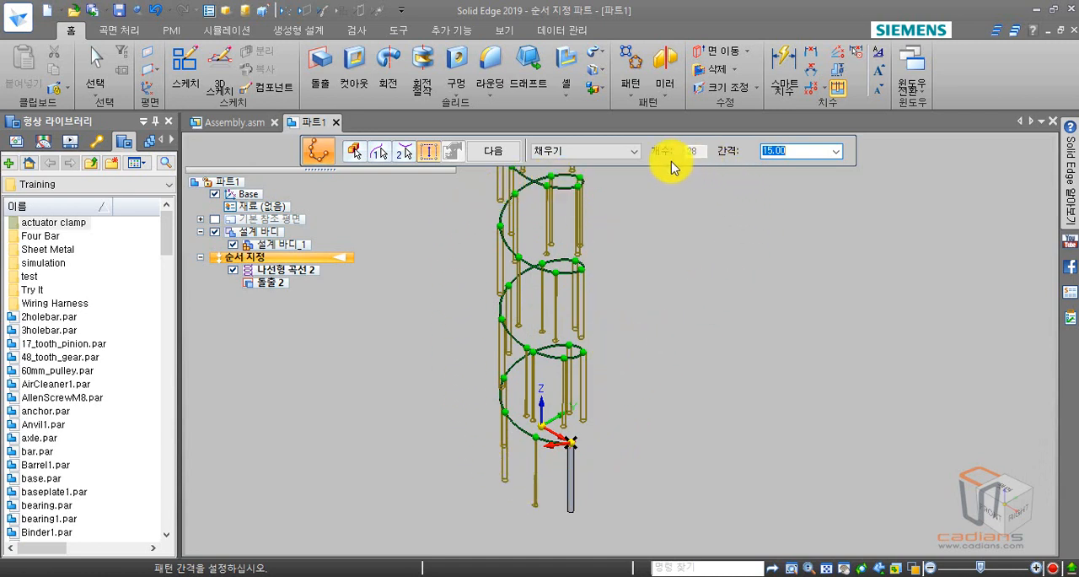
left_click(579, 154)
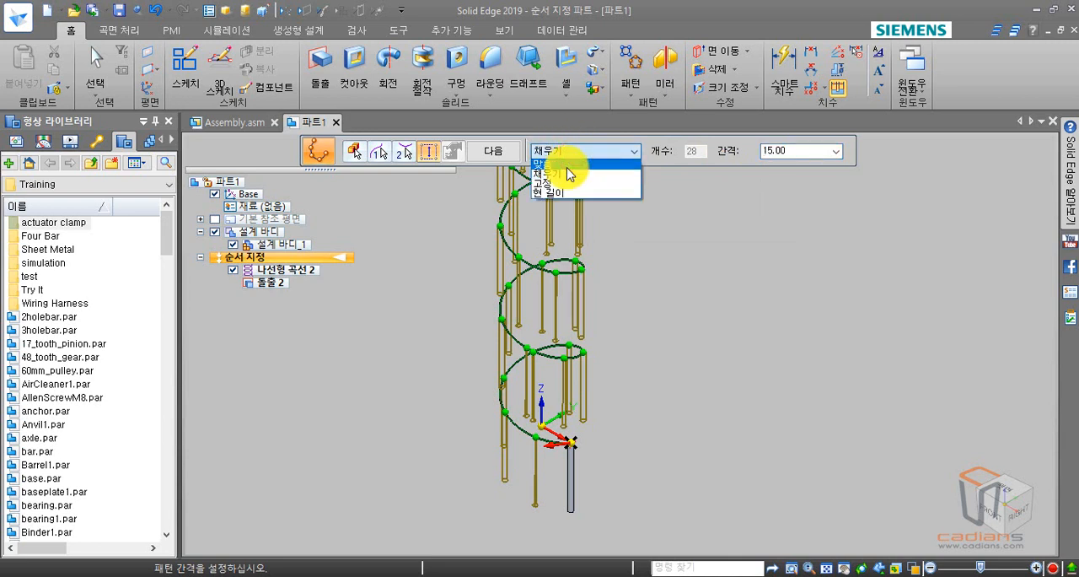
left_click(567, 165)
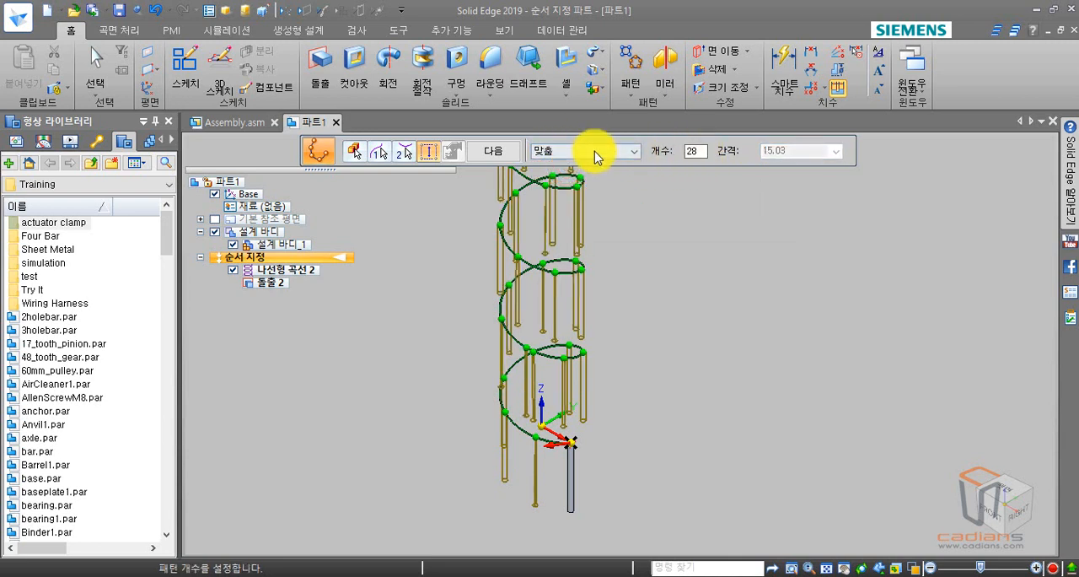
left_click(612, 152)
left_click(571, 175)
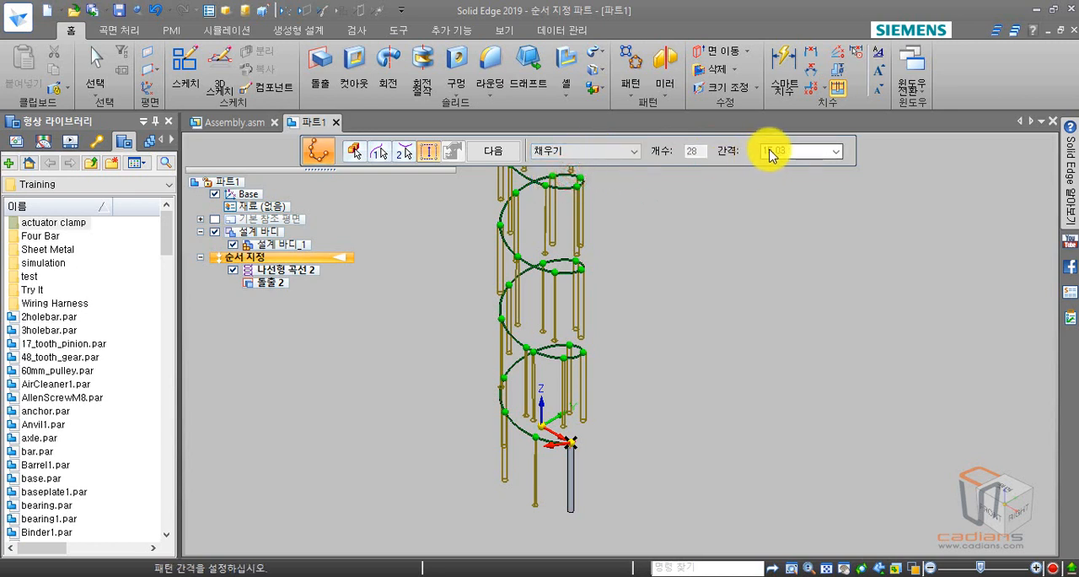
Try the pattern's Fixed (고정) spacing type and return to Fill (채우기).
left_click(611, 152)
left_click(593, 183)
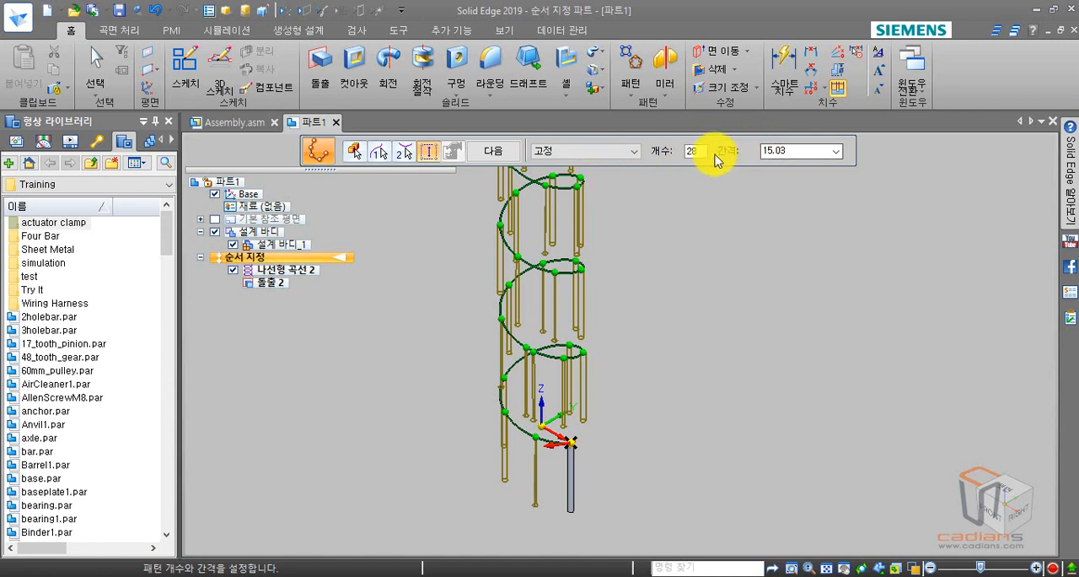
left_click(604, 156)
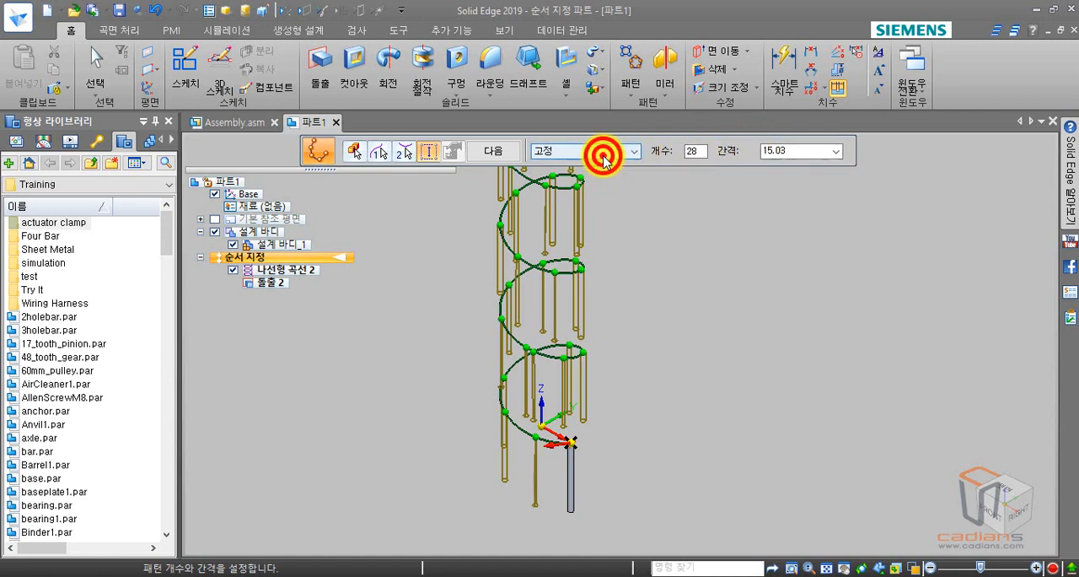
left_click(584, 173)
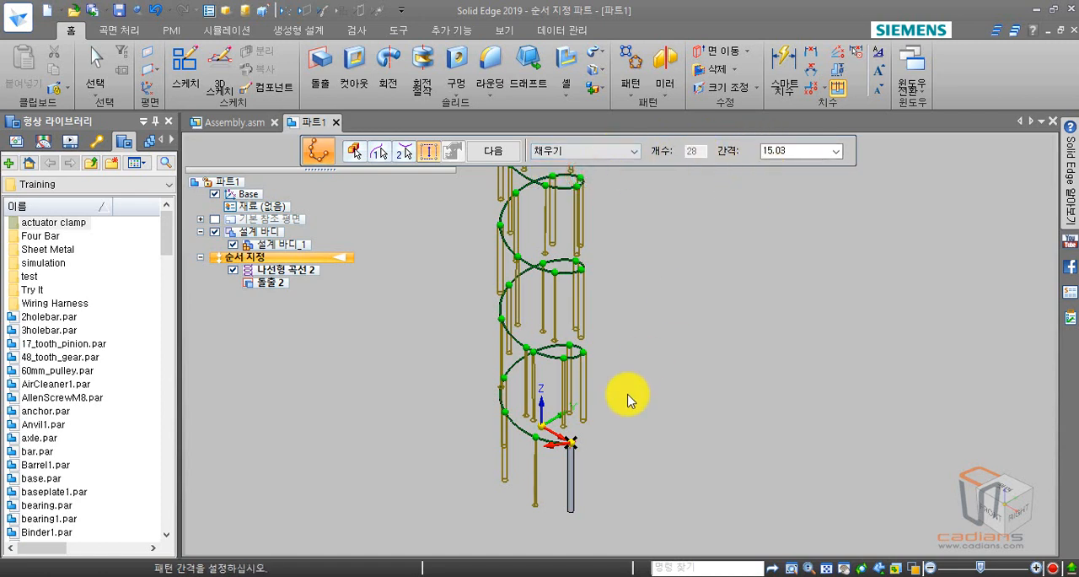
Accept the 15.03 mm spacing, keep the follow-curve (곡선 따르기) and curve-position (곡선 위치) options, and preview and finish the pattern.
middle_click_drag(644, 404, 647, 345)
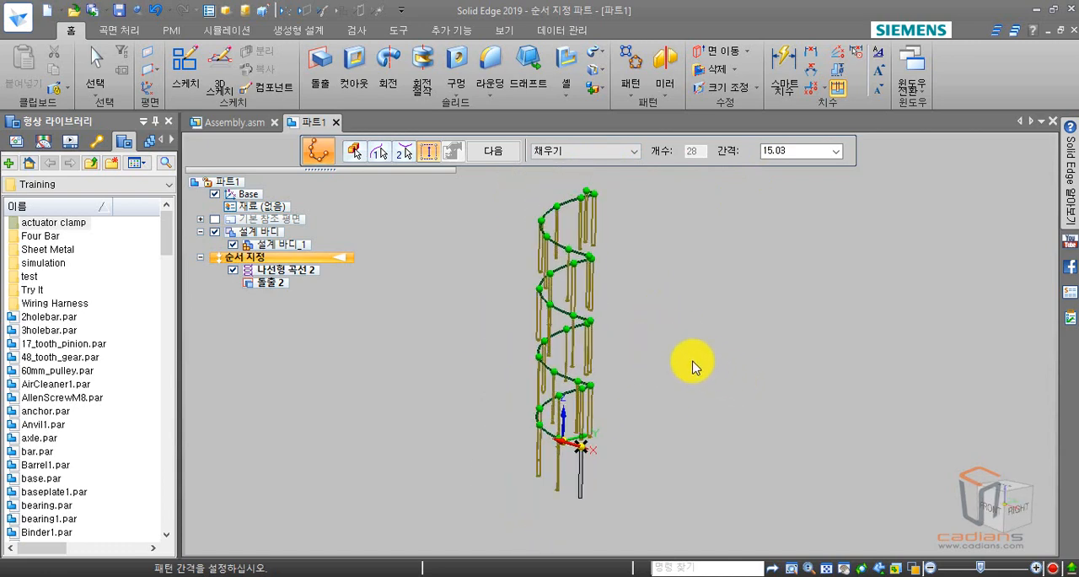
left_click(789, 152)
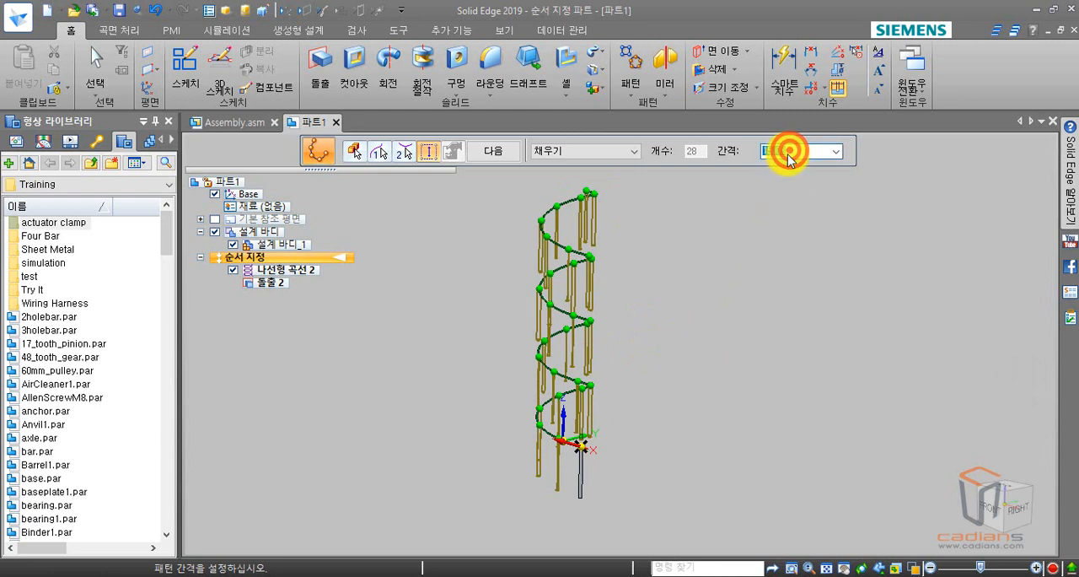
key("Return")
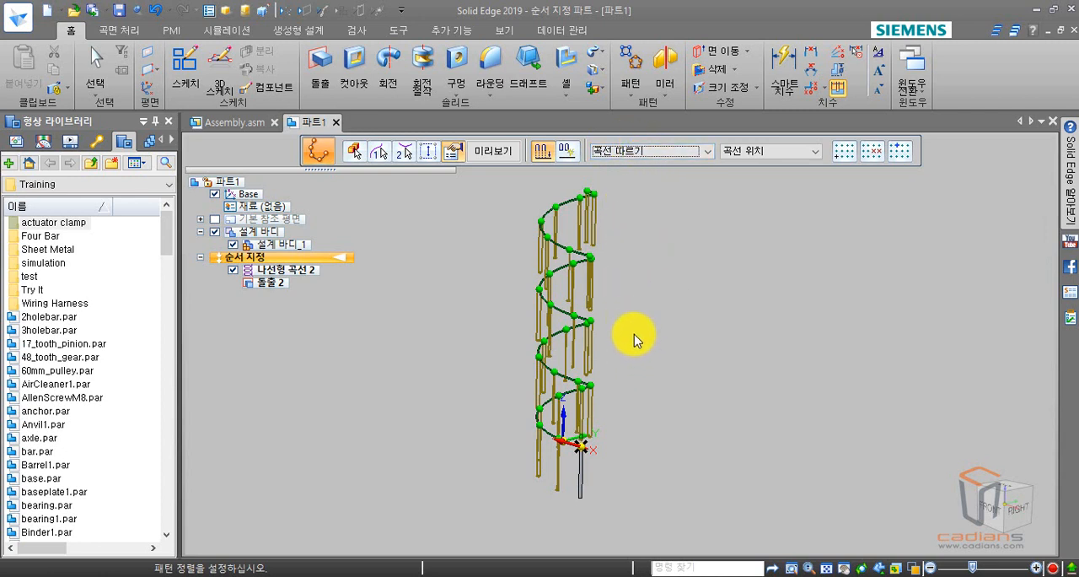
left_click(486, 153)
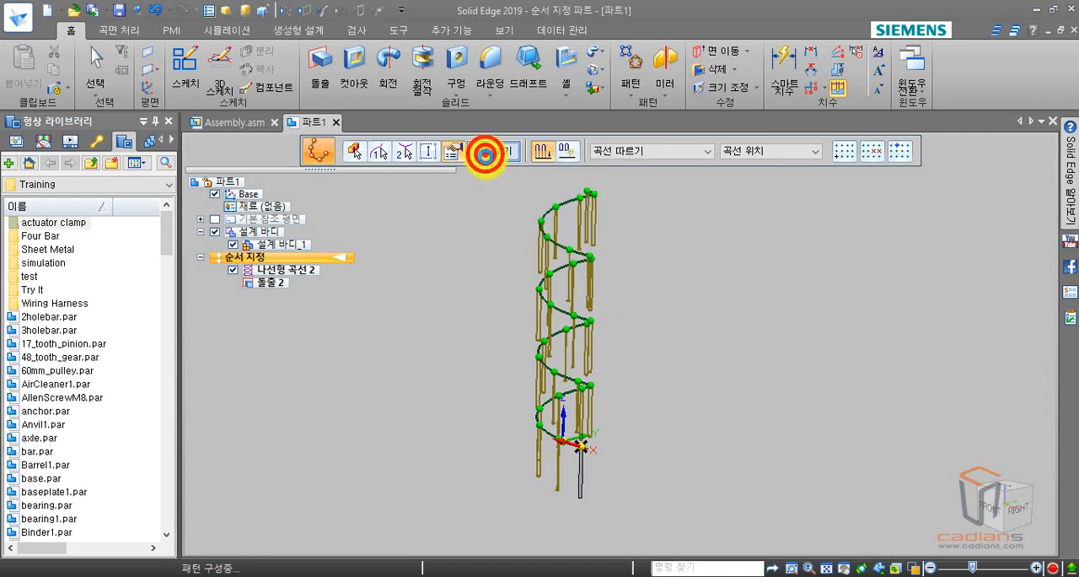
key("Escape")
key("Escape")
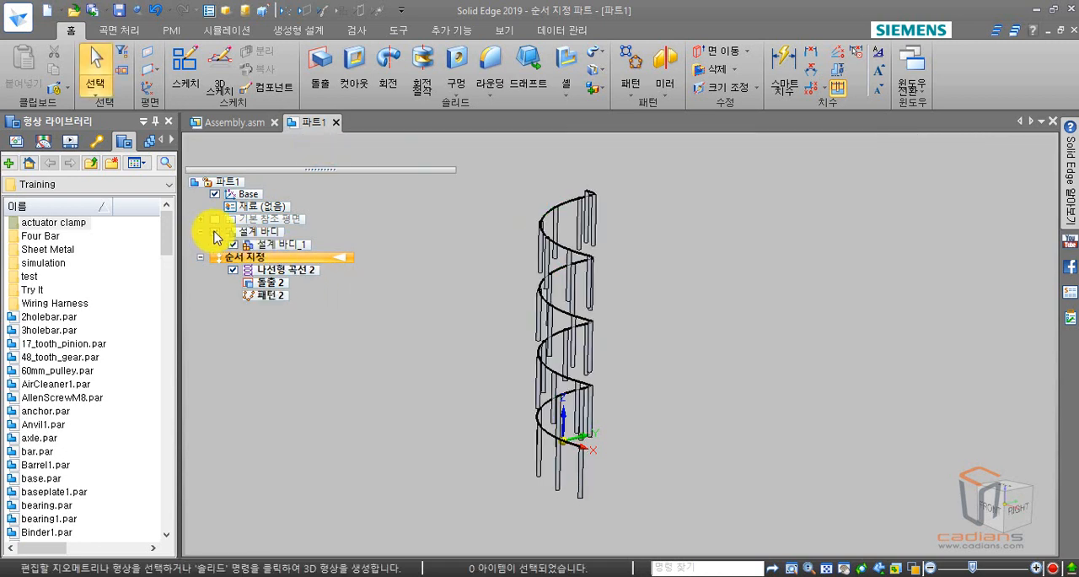
Toggle the design bodies off and back on, and hide the helical curve to leave only the patterned cylinders displayed.
left_click(215, 231)
left_click(215, 231)
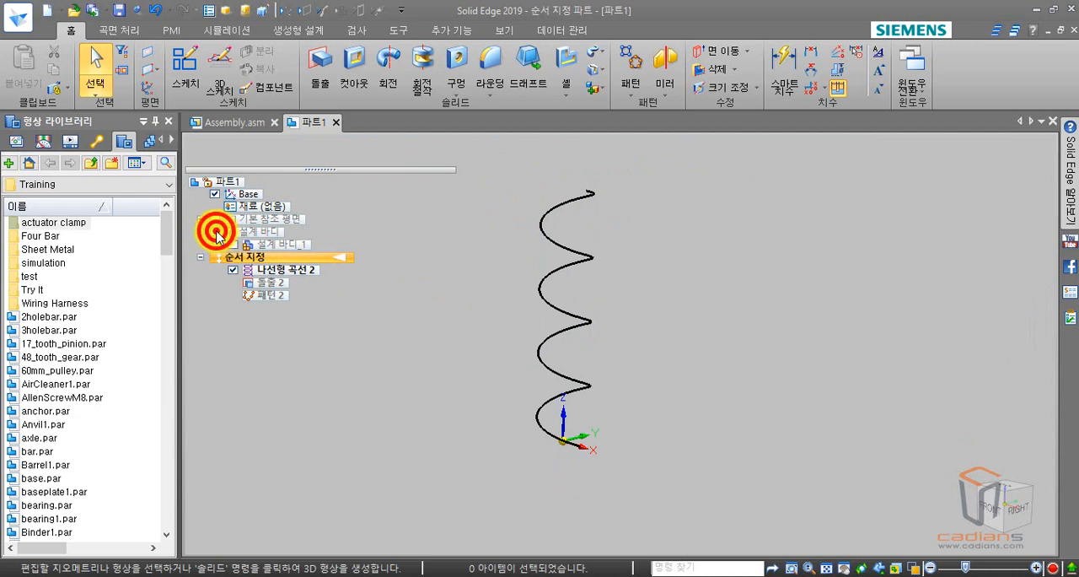
left_click(233, 270)
middle_click_drag(499, 292, 371, 288)
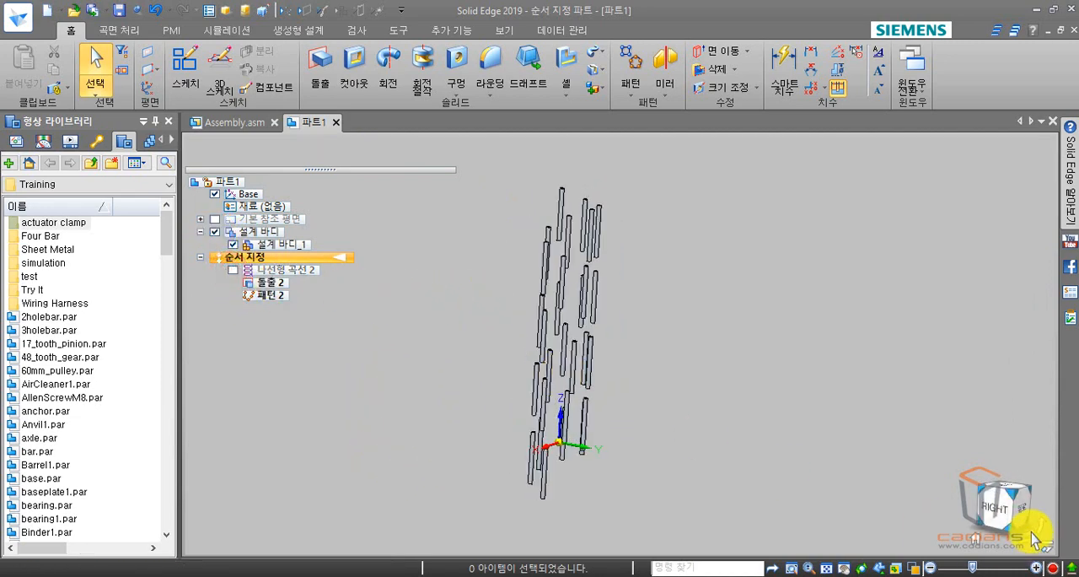
left_click(1001, 506)
middle_click_drag(622, 446, 667, 521)
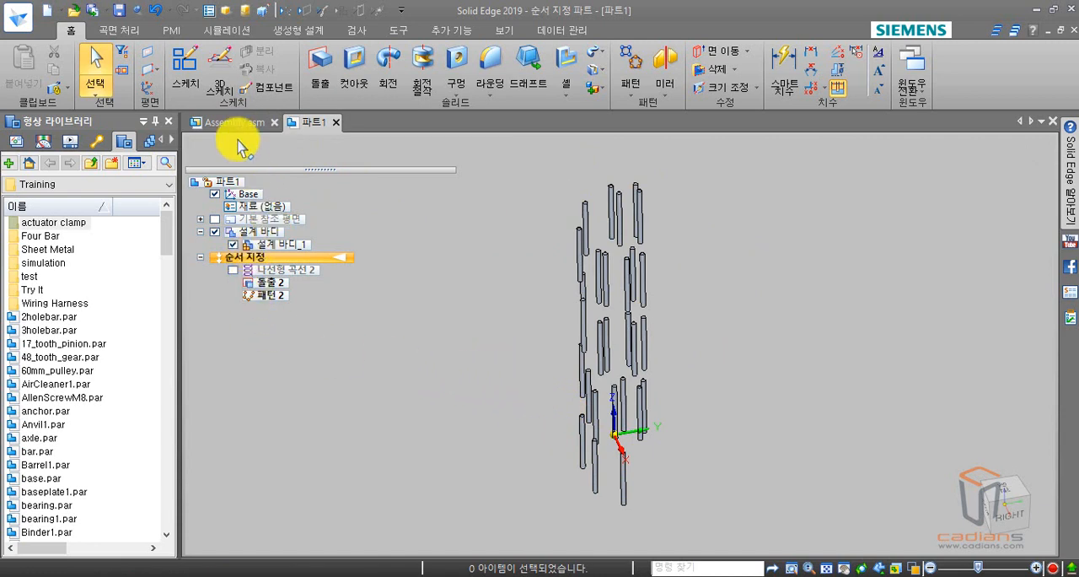
Switch to the Assembly.asm document and examine the chain link at the upper end of the U-shaped sketch path.
left_click(236, 122)
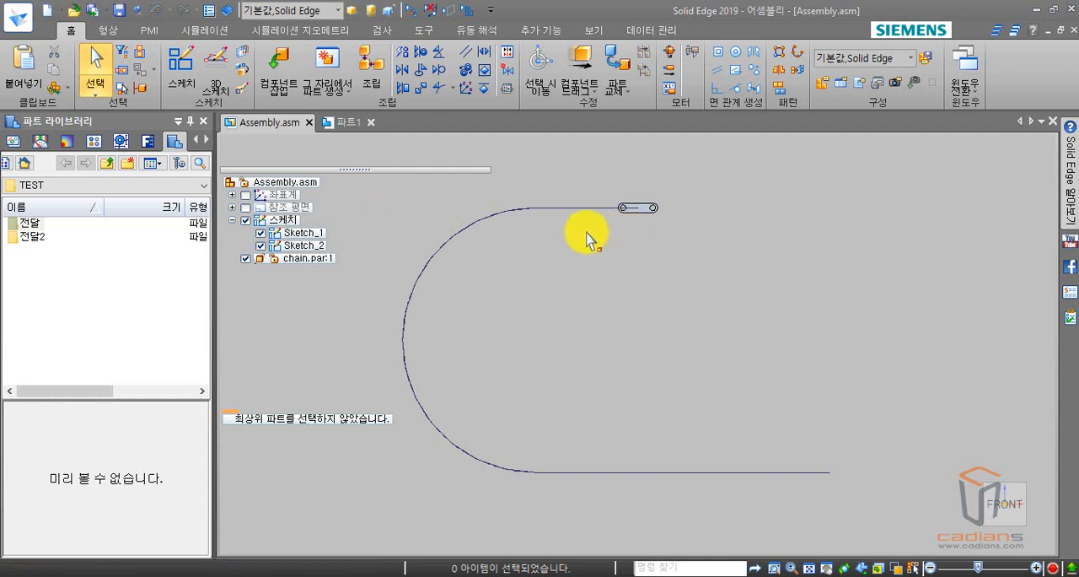
mouse_move(587, 232)
middle_mouse_down()
mouse_move(564, 236)
mouse_move(549, 255)
mouse_move(533, 250)
middle_mouse_up()
scroll(565, 246, "up", 3)
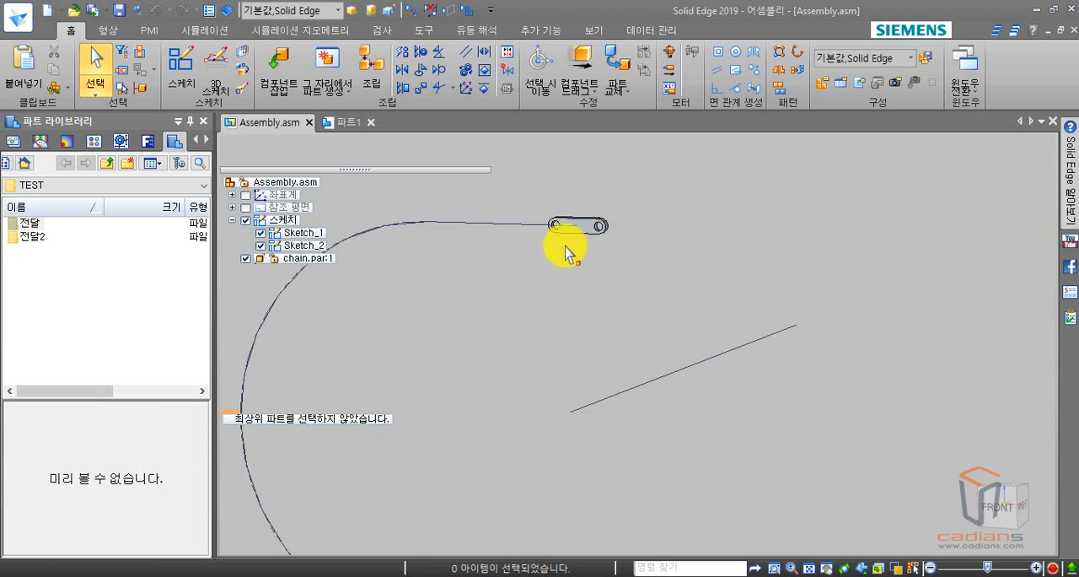
scroll(565, 247, "up", 2)
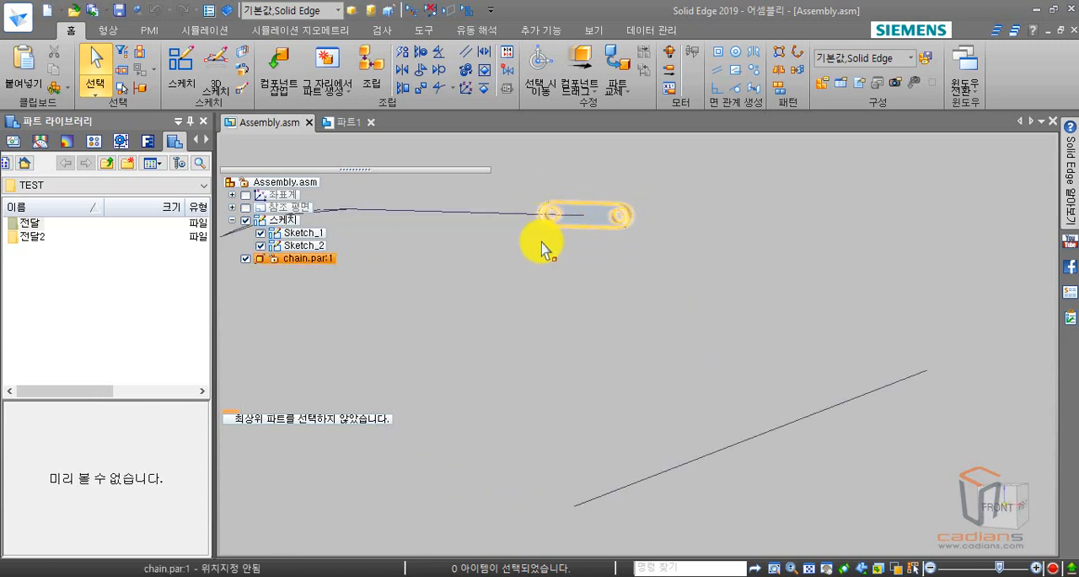
scroll(412, 256, "down", 3)
middle_click_drag(446, 251, 582, 206, "shift")
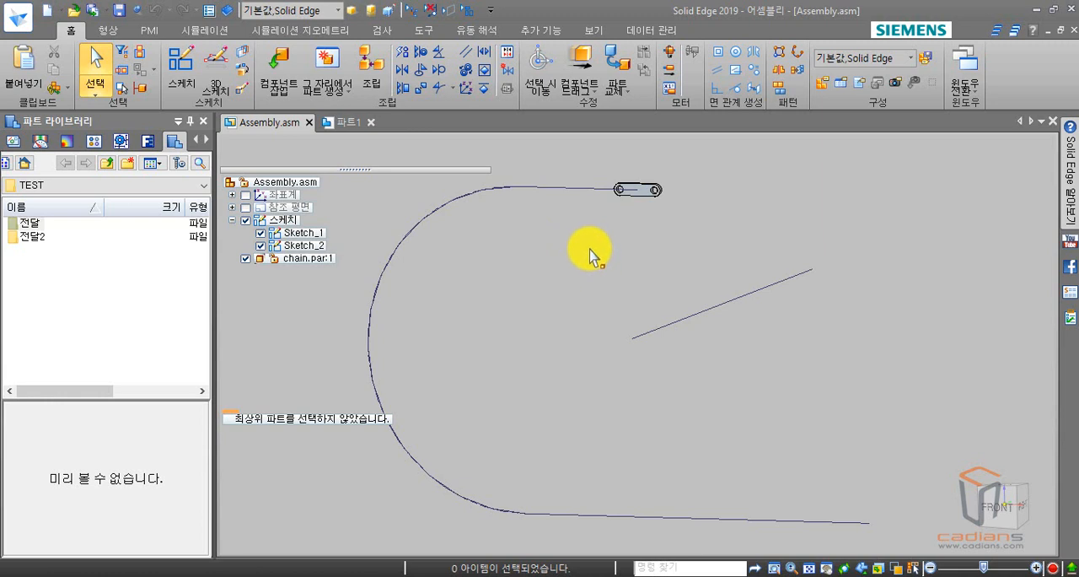
middle_click_drag(594, 240, 599, 237, "shift")
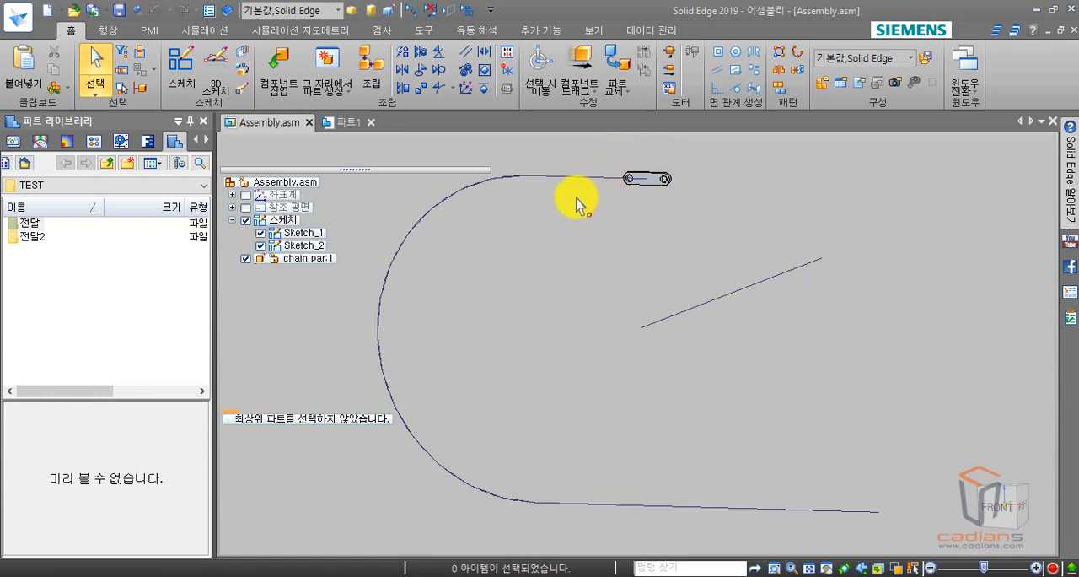
Start an along-curve pattern (곡선을 따는) in the assembly and accept the chain.par link as the part to pattern.
left_click(797, 56)
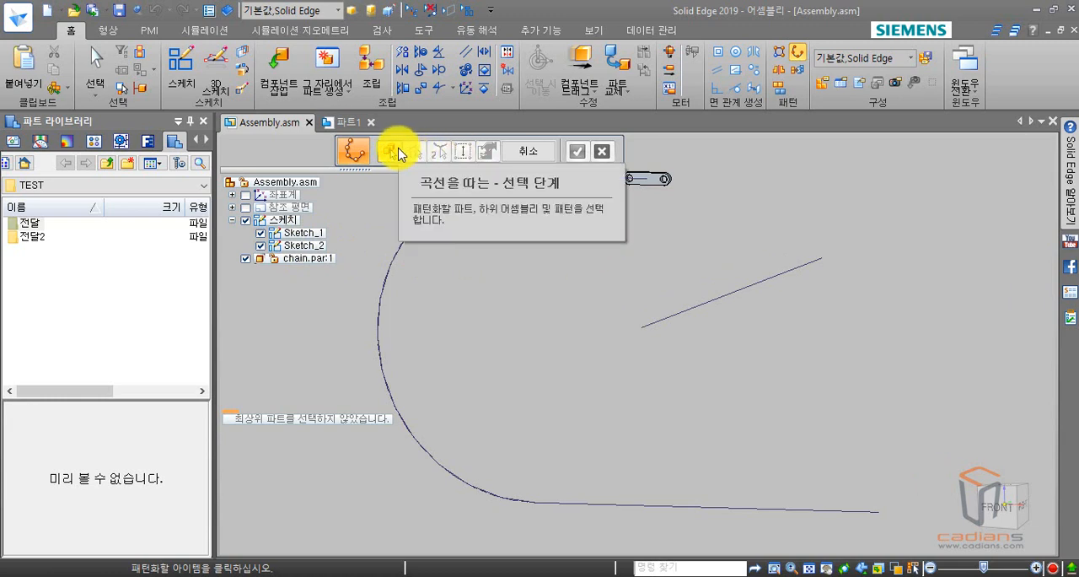
left_click(663, 178)
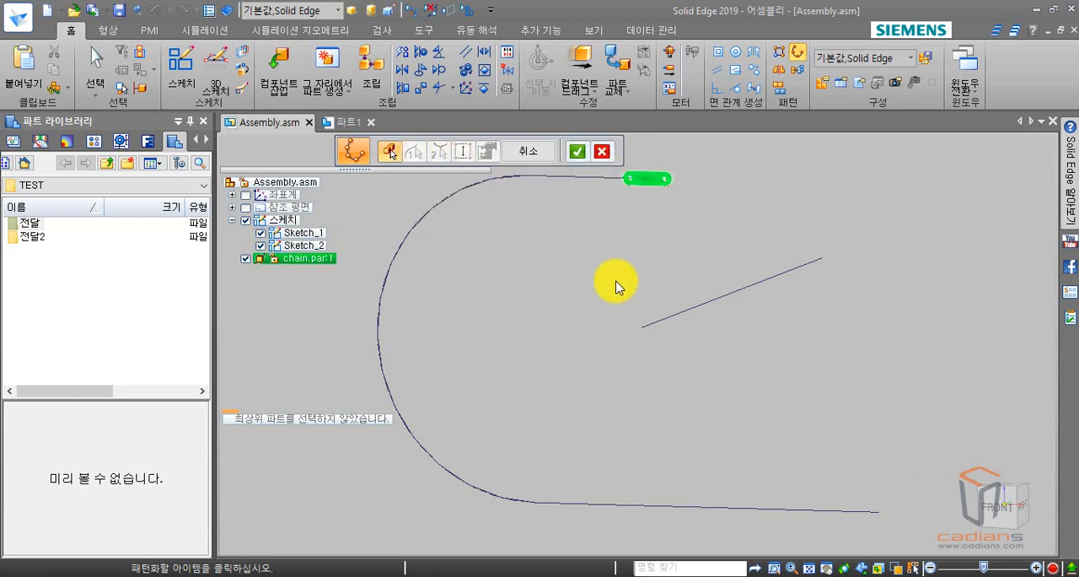
right_click(615, 284)
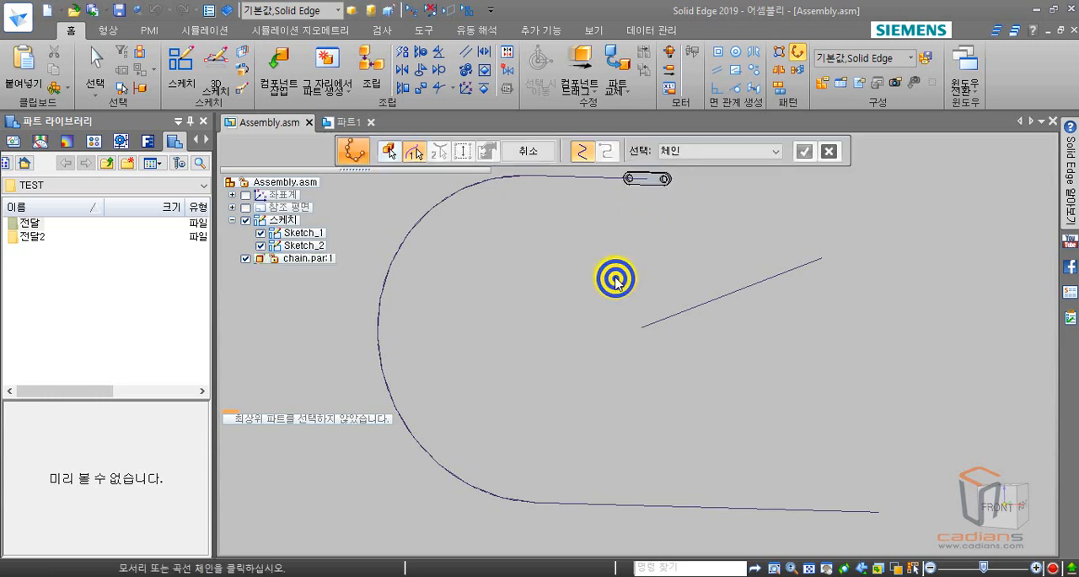
Use the U-shaped sketch path as the pattern curve, anchored at its upper end on the chain link and directed along the path.
left_click(609, 184)
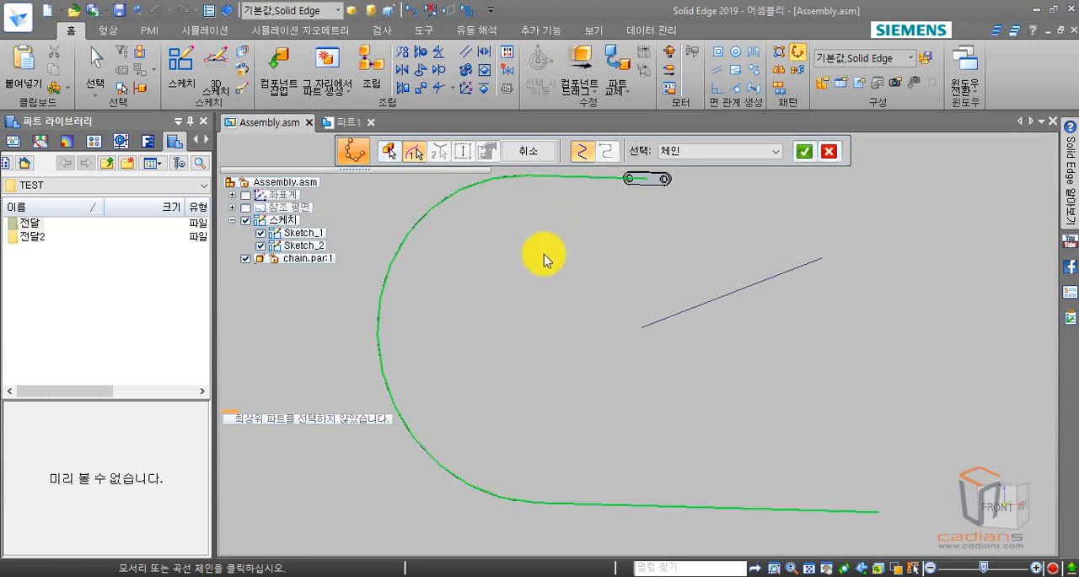
right_click(541, 254)
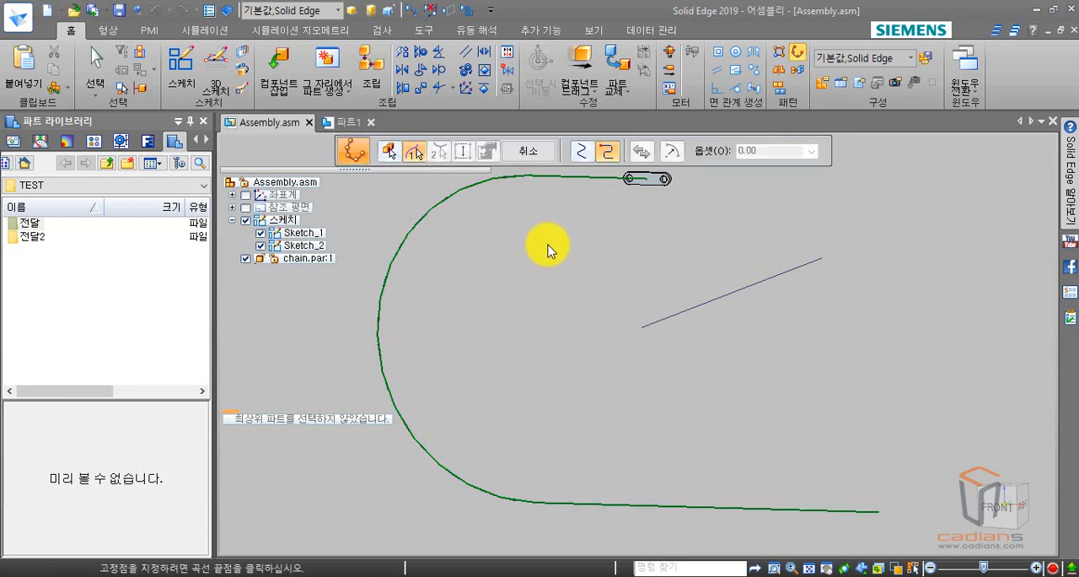
left_click(646, 179)
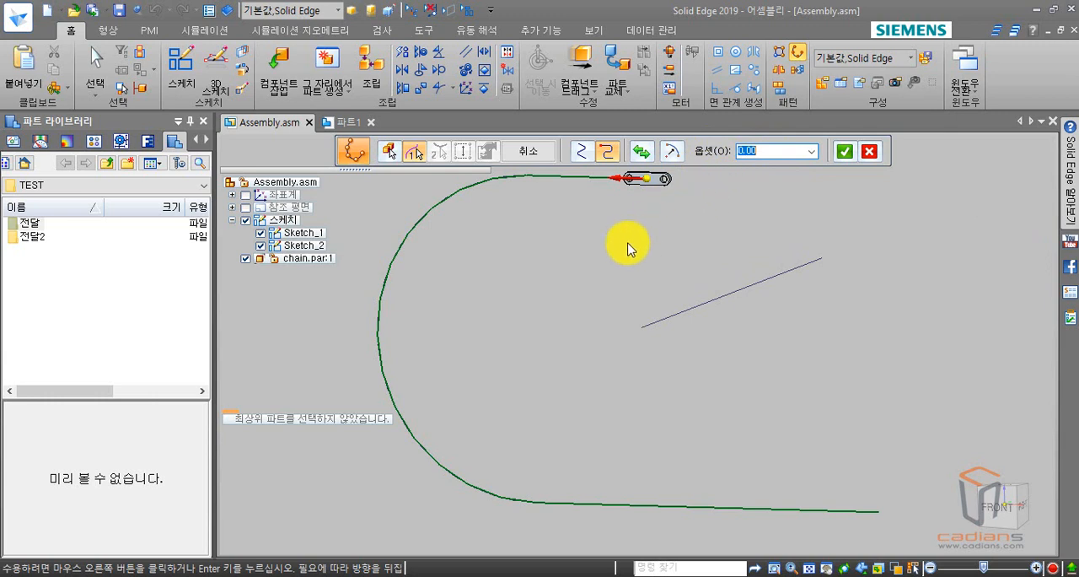
right_click(588, 273)
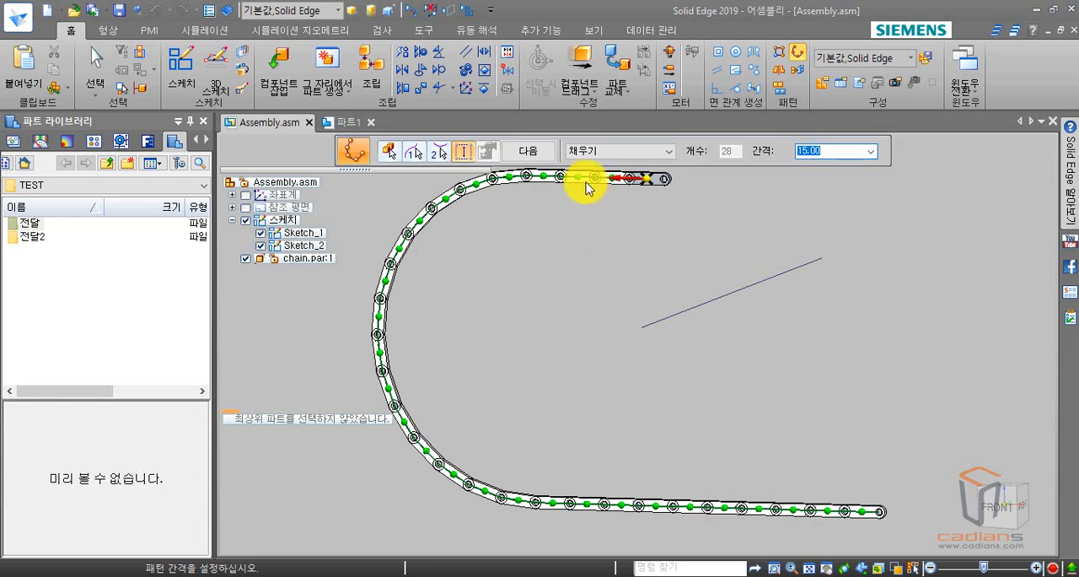
Keep the fill (채우기) option with 15.00 spacing for the links along the curve and accept the spacing.
left_click(621, 151)
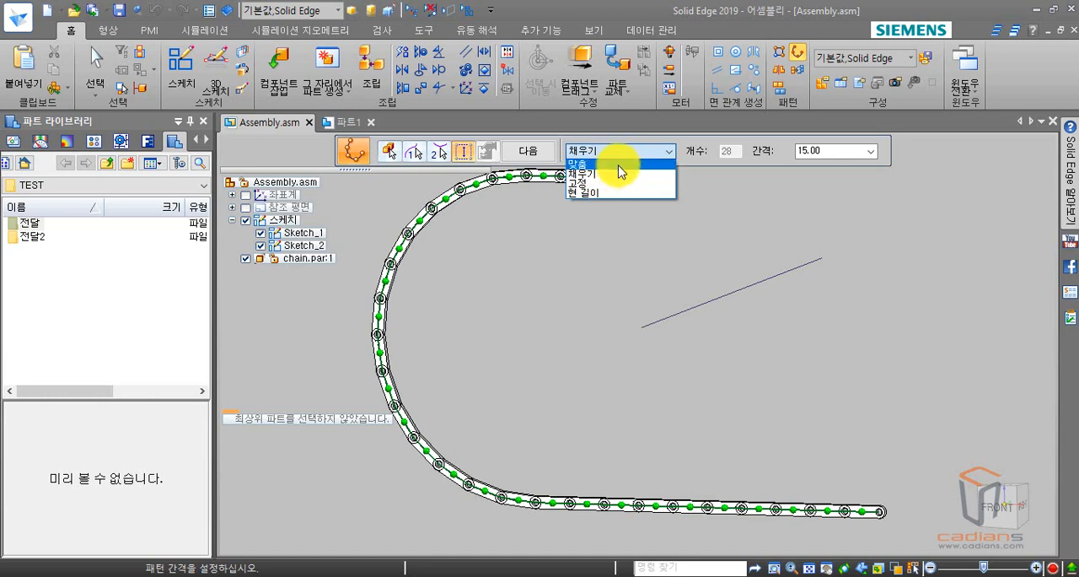
left_click(616, 175)
scroll(646, 193, "up", 5)
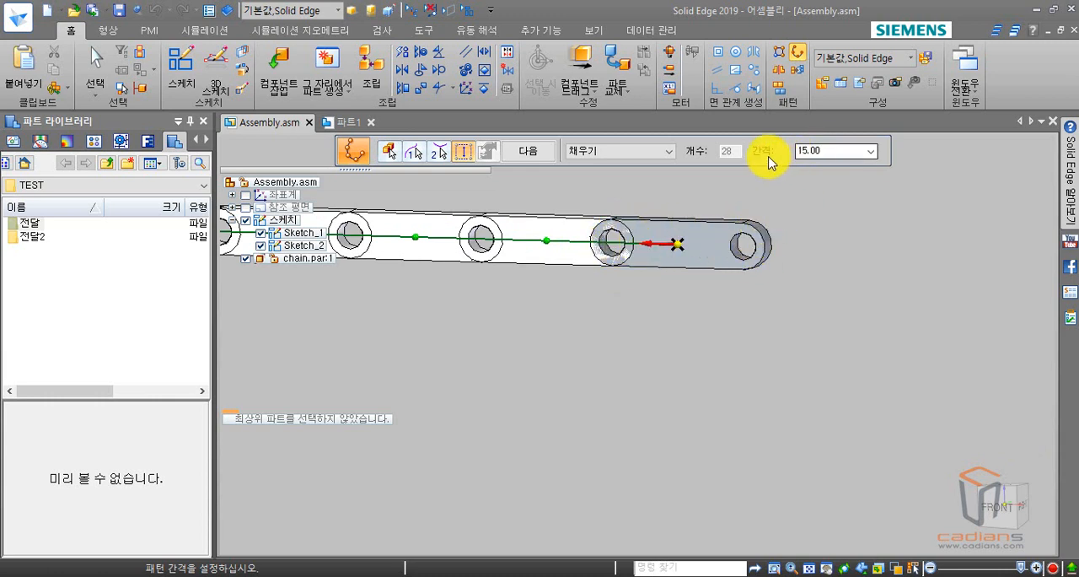
left_click(621, 297)
scroll(621, 299, "down", 3)
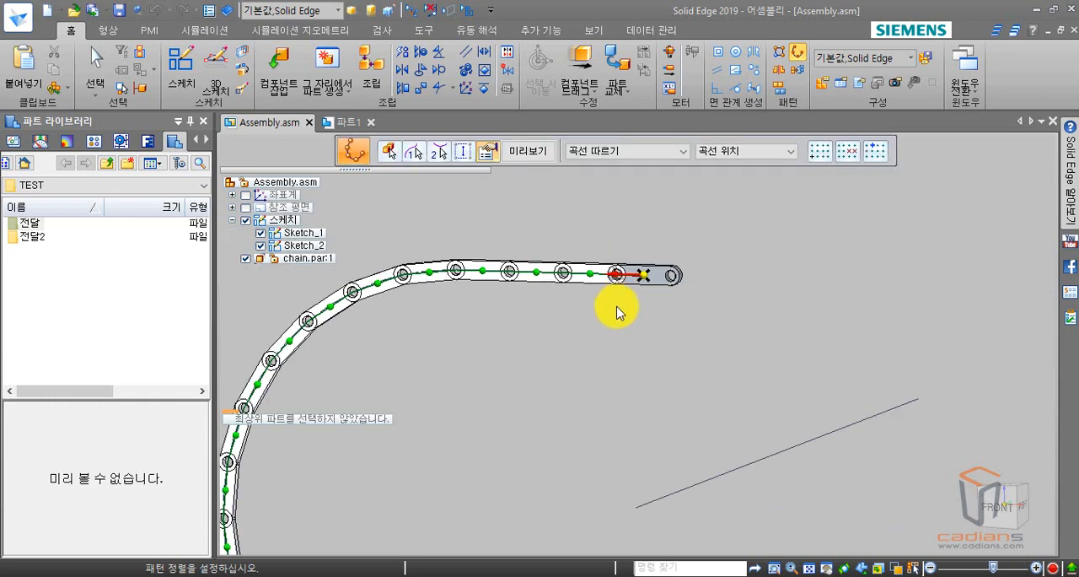
Try the simple (단순형) alignment for the links along the U-shaped path.
middle_click_drag(619, 307, 749, 237, "shift")
middle_click_drag(758, 287, 701, 265, "shift")
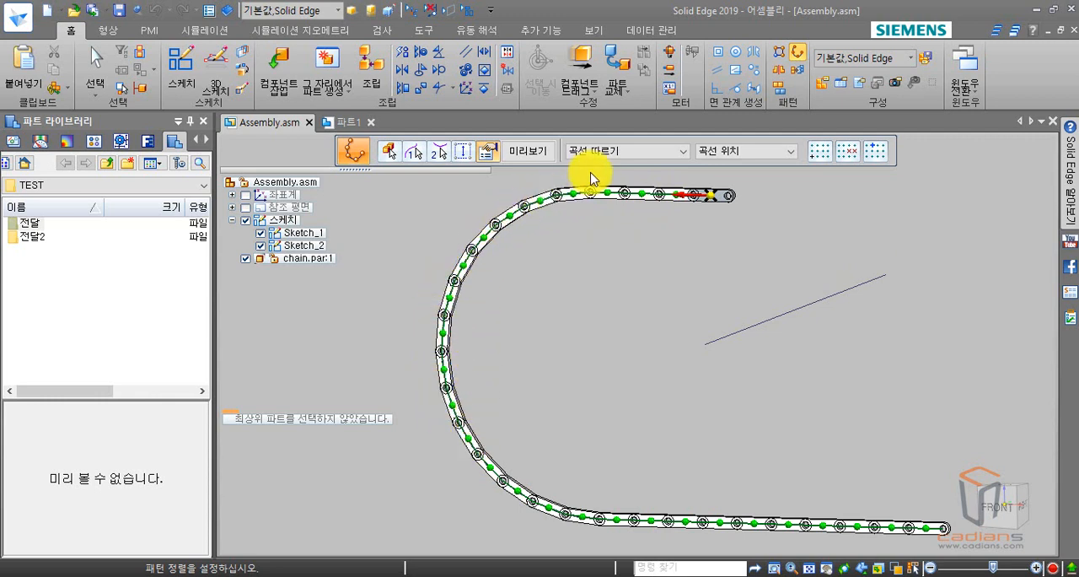
left_click(609, 152)
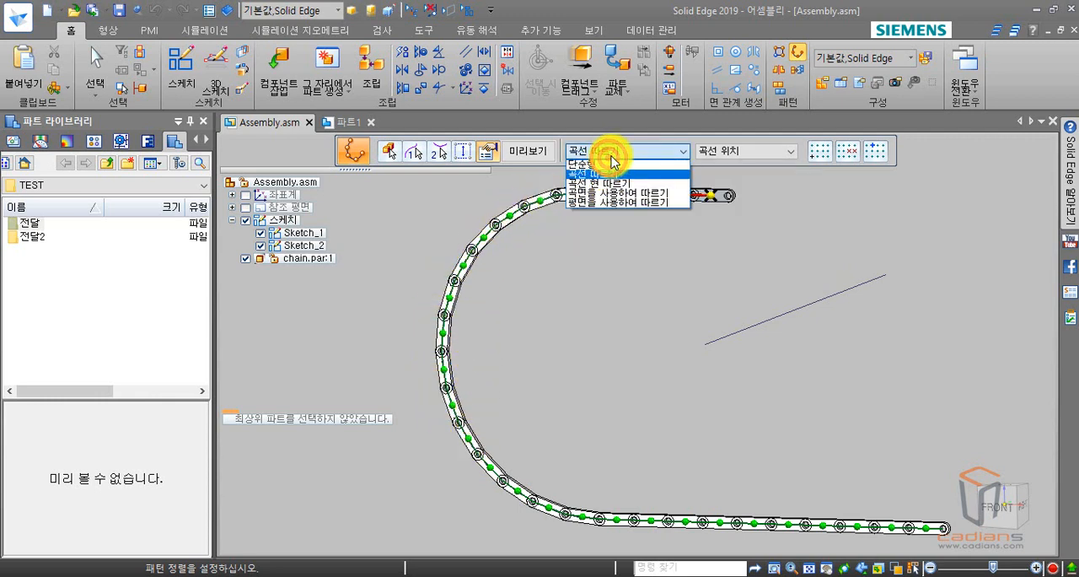
left_click(607, 165)
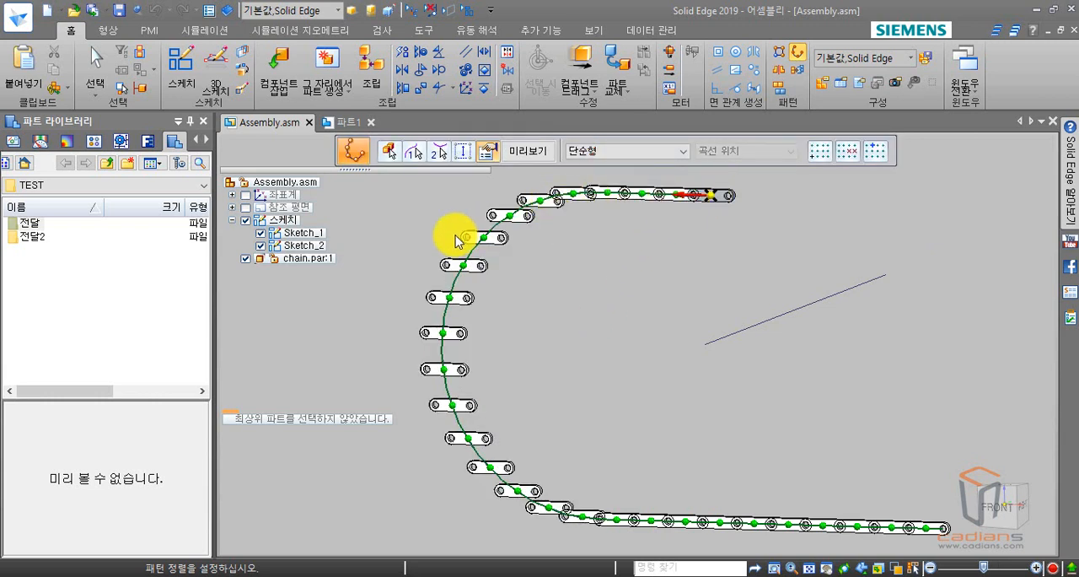
Try the follow-curve-chord (곡선 현 따르기) alignment and examine how the links join around the bend.
left_click(612, 151)
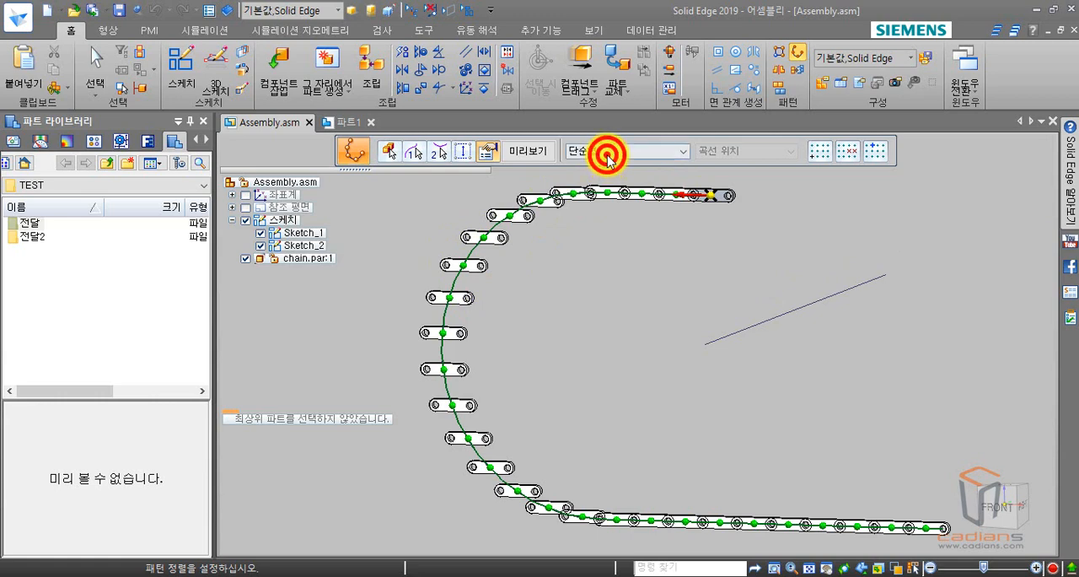
left_click(610, 187)
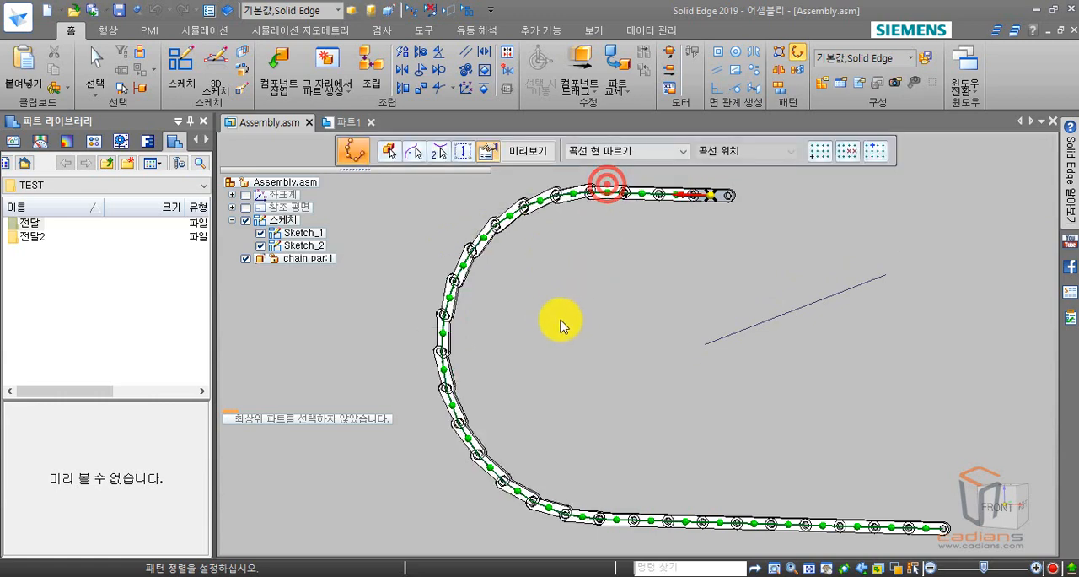
scroll(605, 174, "up", 2)
scroll(630, 207, "up", 1)
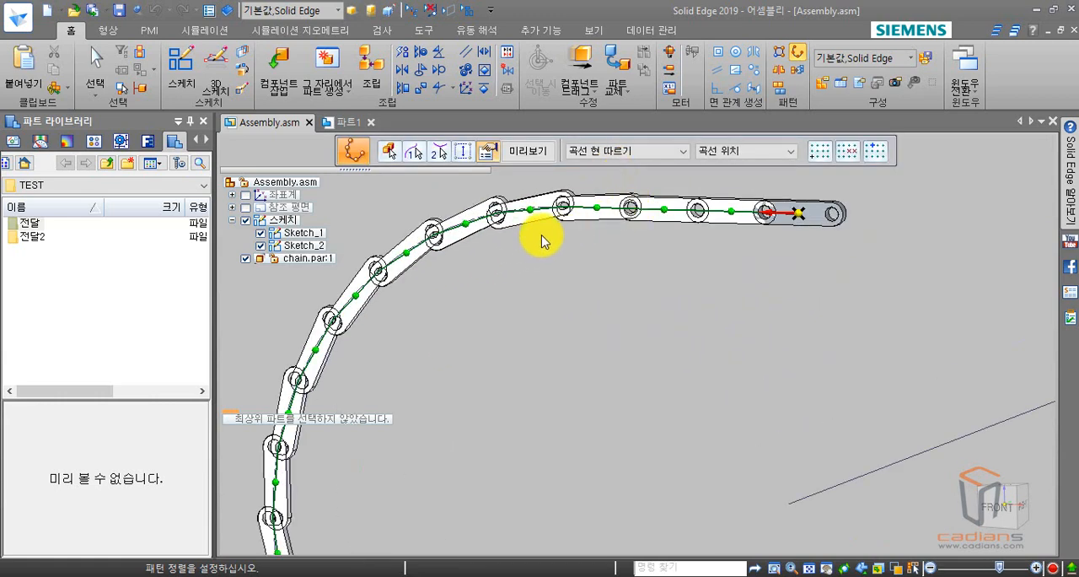
scroll(580, 294, "down", 1)
scroll(582, 295, "down", 1)
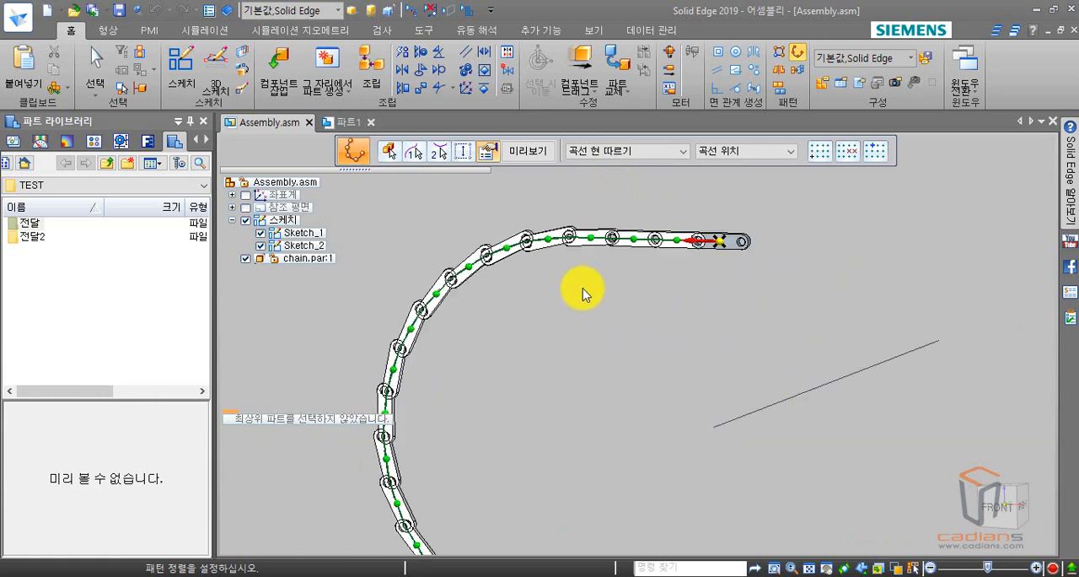
scroll(580, 331, "down", 1)
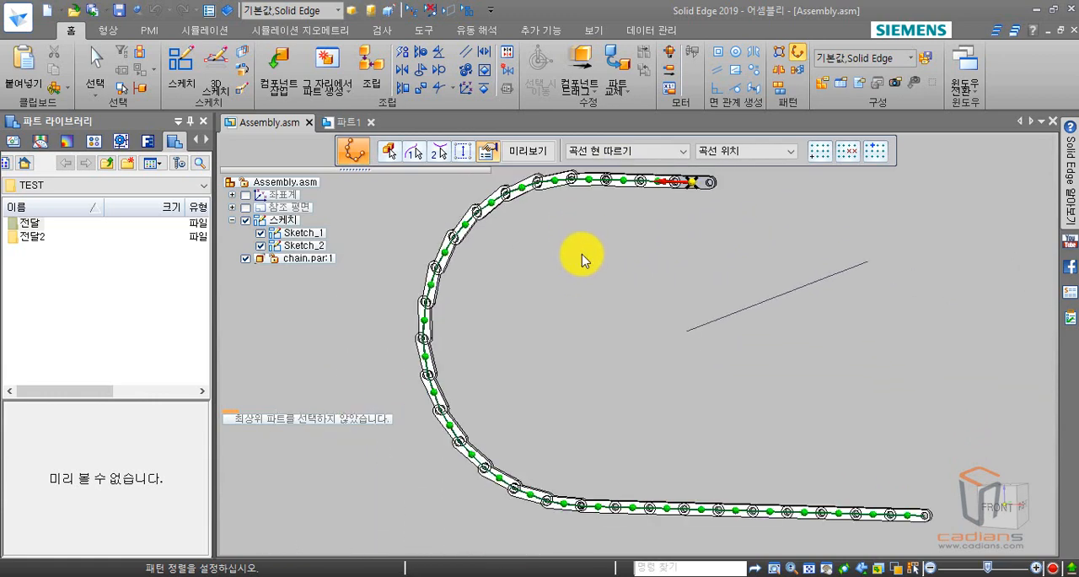
Set the link alignment back to follow curve (곡선 따르기).
left_click(628, 150)
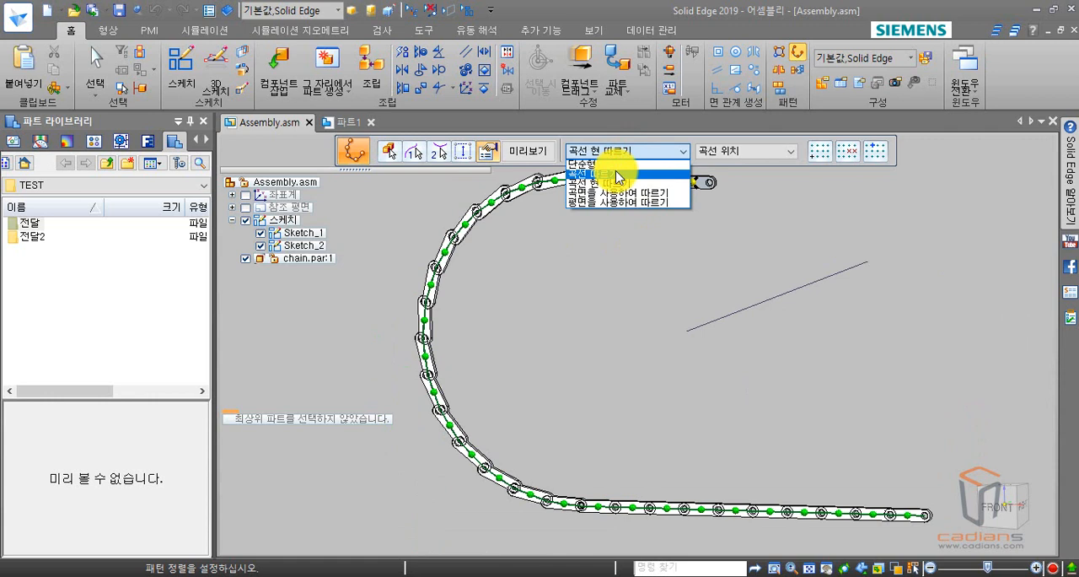
left_click(618, 174)
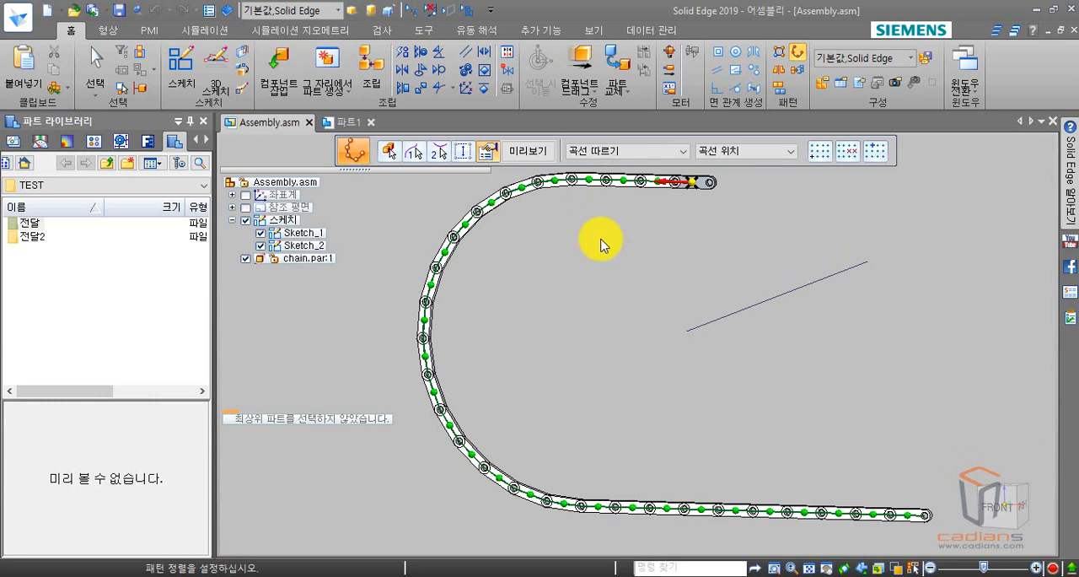
Add the straight sketch line as the second pattern curve with fit (맞춤) and 4 occurrences, anchored at its lower end.
mouse_move(594, 243)
middle_mouse_down()
mouse_move(537, 228)
mouse_move(523, 258)
mouse_move(537, 267)
mouse_move(537, 312)
mouse_move(510, 273)
mouse_move(516, 253)
middle_mouse_up()
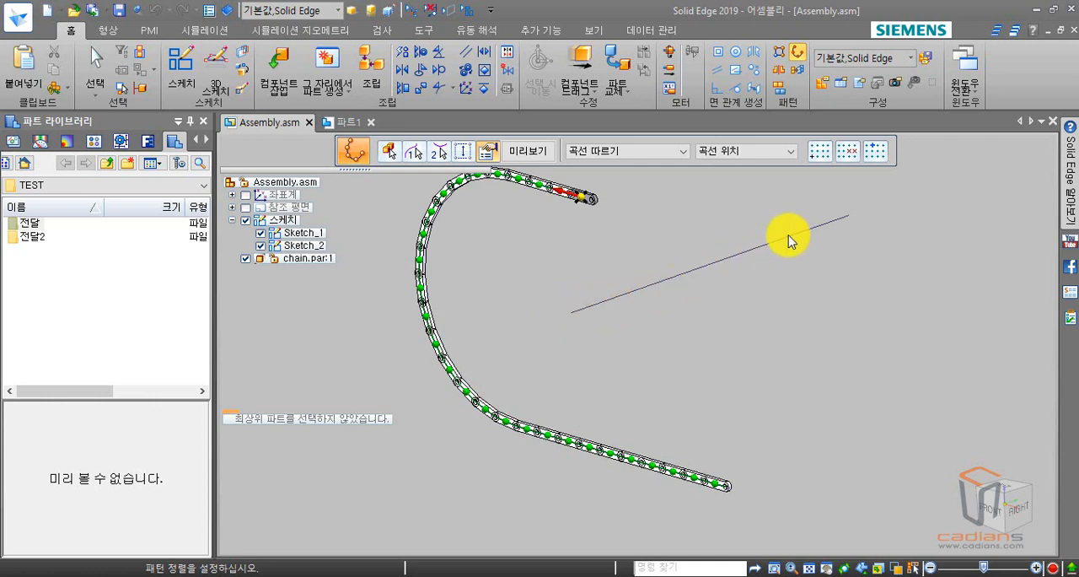
left_click(438, 156)
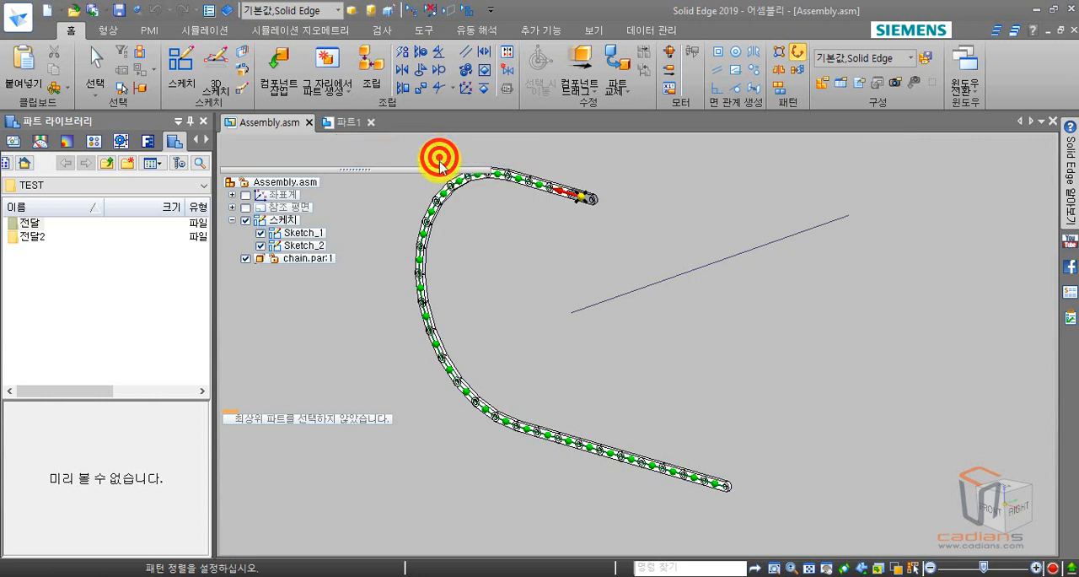
left_click(622, 295)
left_click_drag(756, 139, 582, 137)
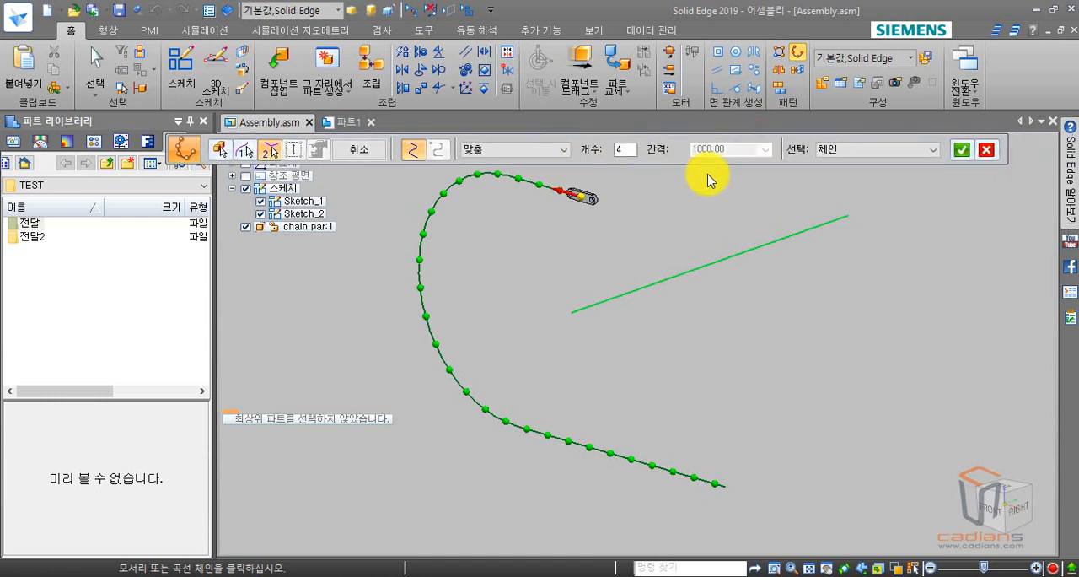
right_click(807, 194)
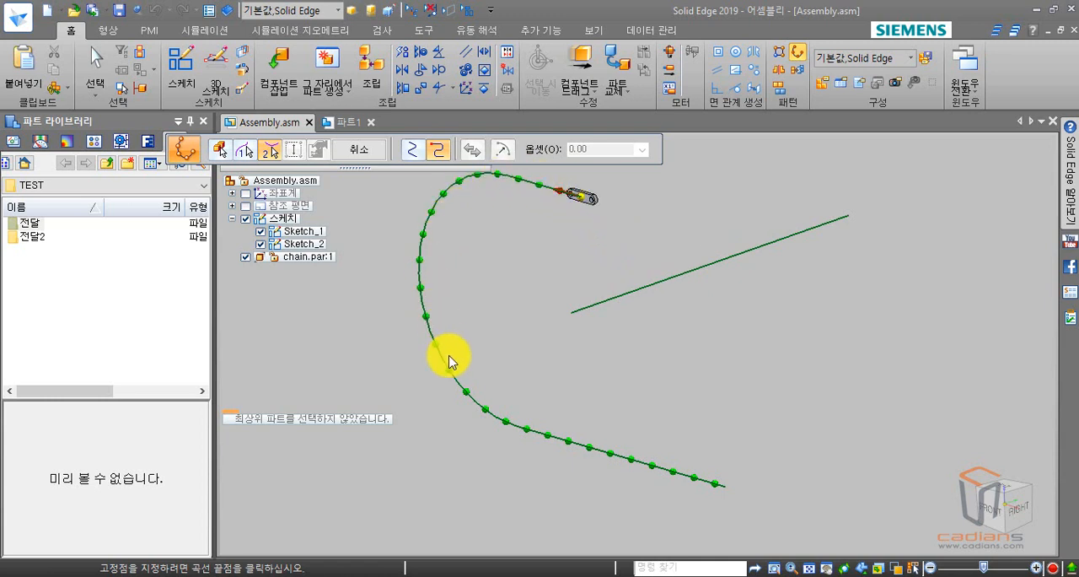
left_click(576, 319)
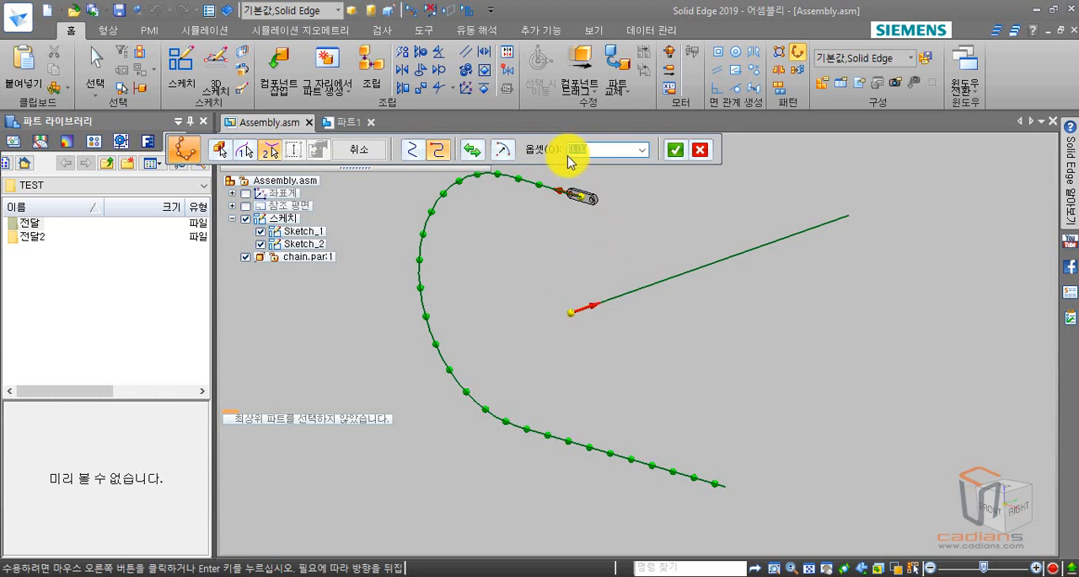
right_click(616, 250)
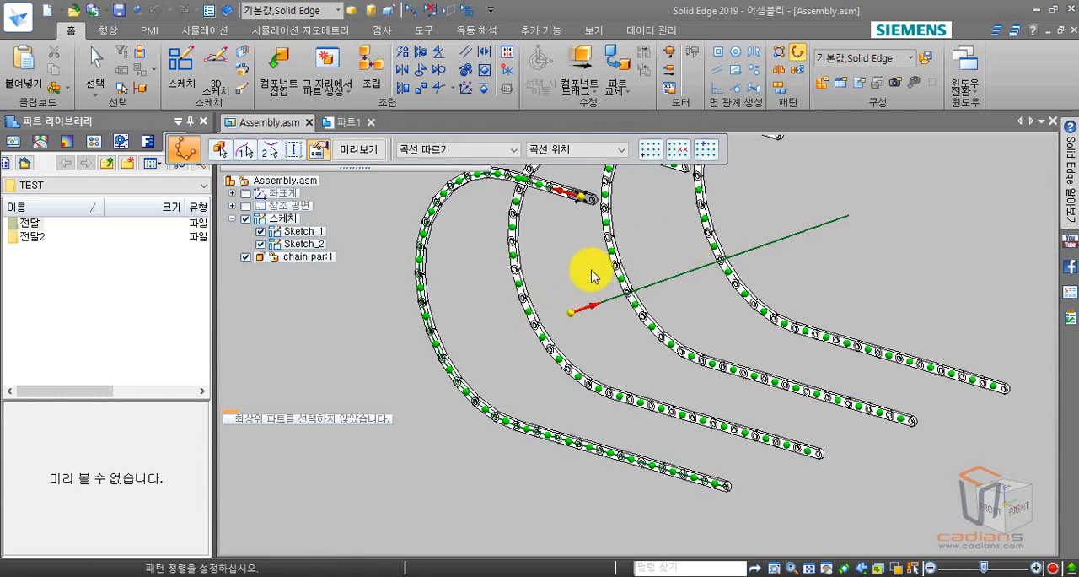
Reduce the occurrences along the second curve to 3, then preview and finish the chain pattern.
scroll(590, 278, "down", 3)
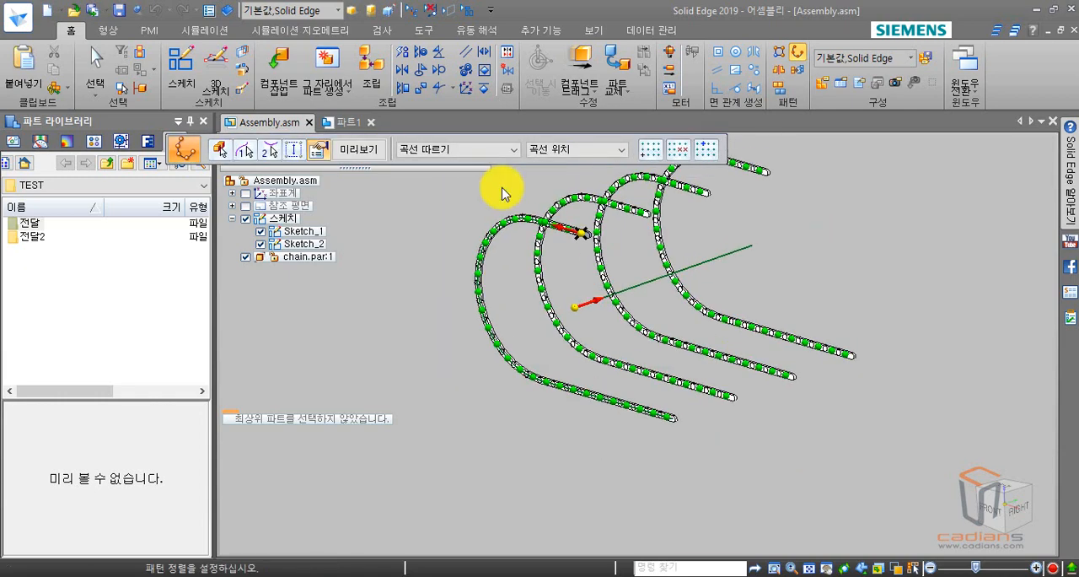
left_click(270, 153)
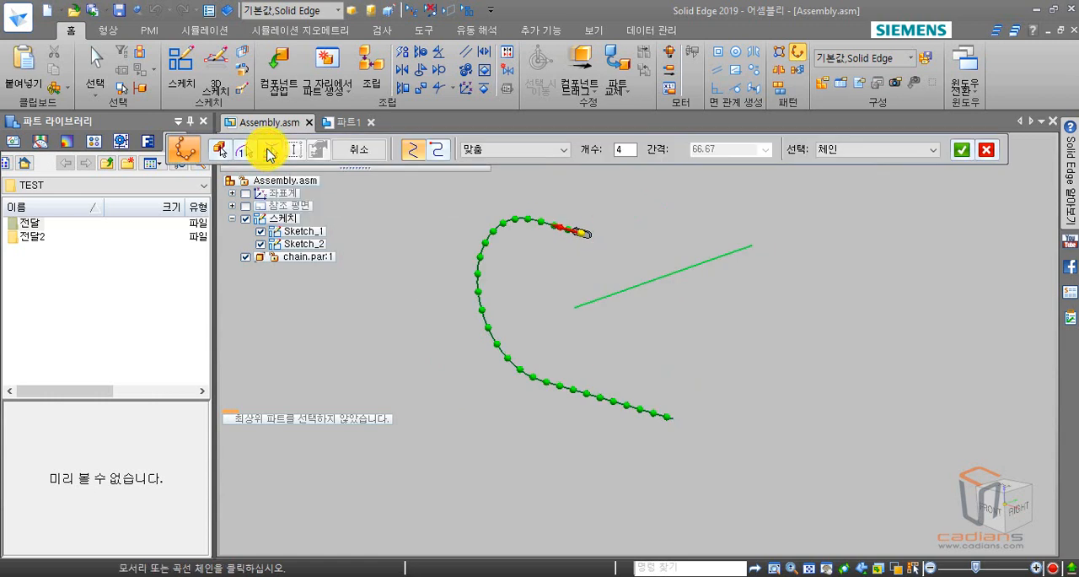
left_click(624, 150)
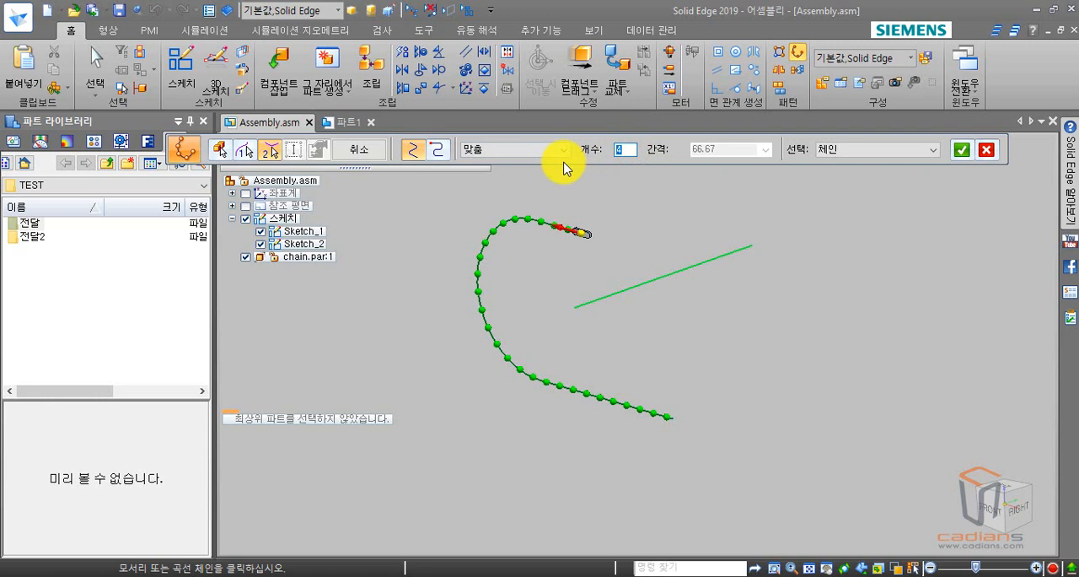
key("Return")
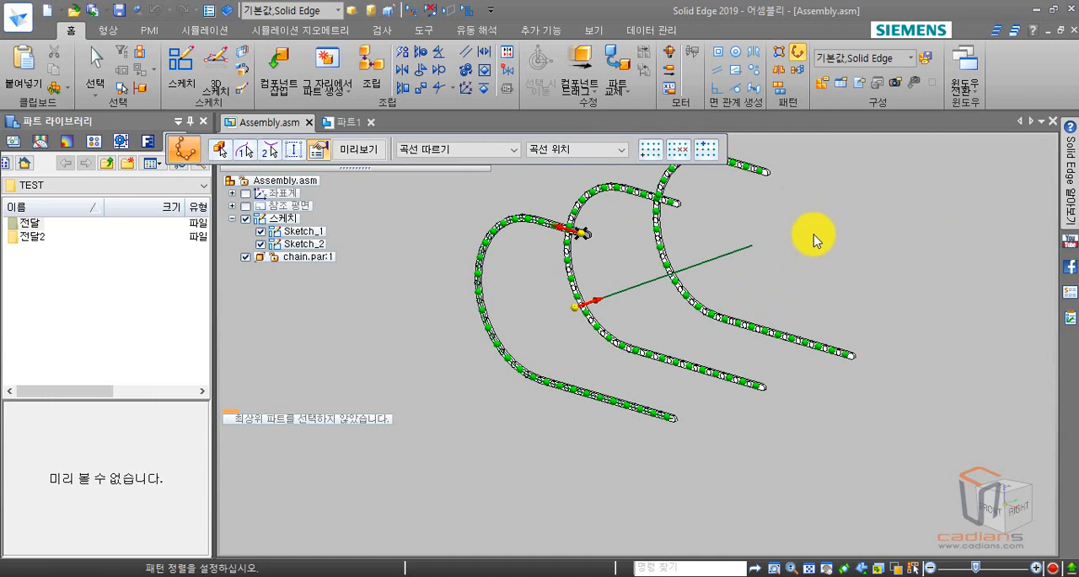
key("Return")
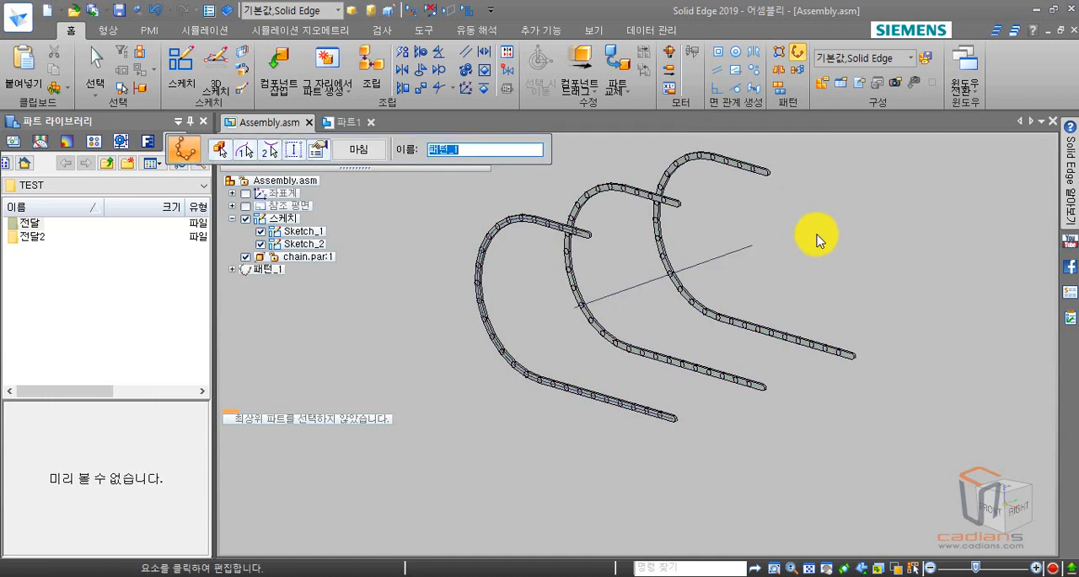
key("Escape")
Hide Sketch_2 and Sketch_1 so only the patterned chain links are displayed.
middle_click_drag(749, 245, 801, 236)
scroll(558, 240, "up", 6)
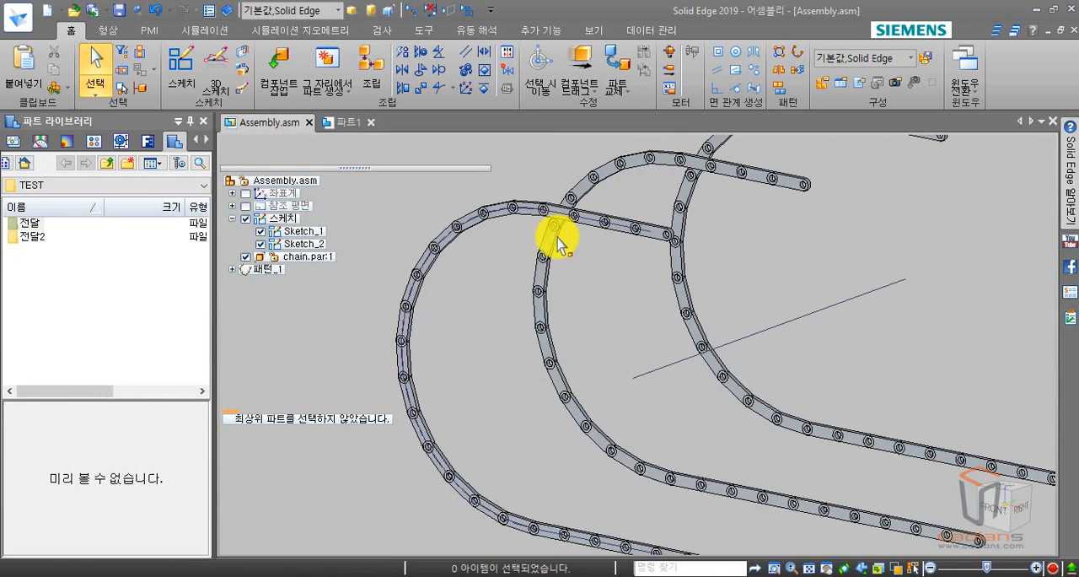
left_click(261, 244)
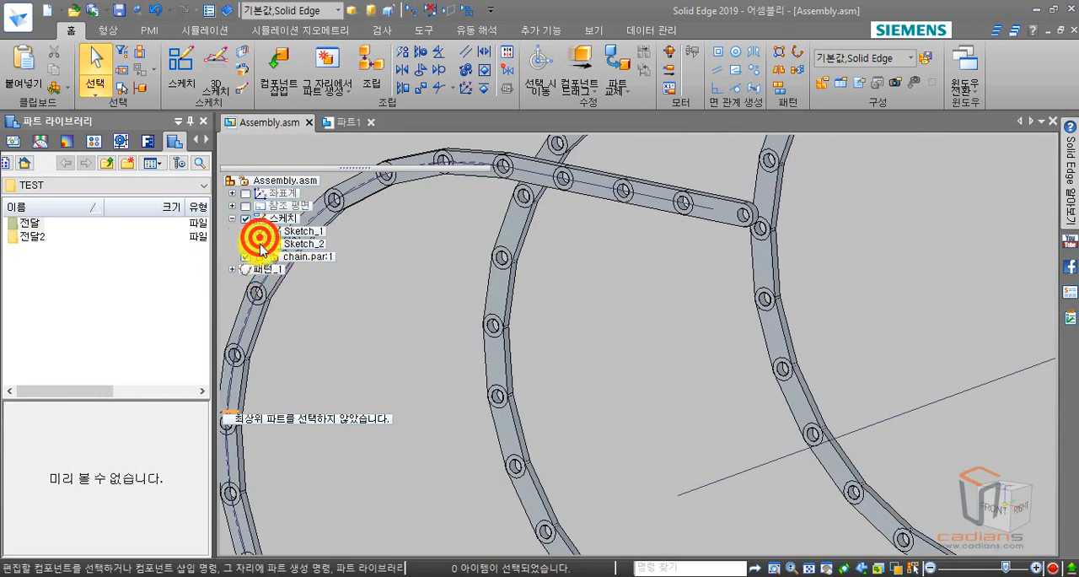
left_click(260, 231)
Examine the joints and bends of the patterned chain rows up close and as a whole.
mouse_move(469, 306)
middle_mouse_down()
mouse_move(682, 335)
mouse_move(742, 316)
mouse_move(767, 359)
middle_mouse_up()
scroll(783, 361, "down", 1)
scroll(820, 383, "up", 1)
middle_click_drag(734, 430, 566, 214, "shift")
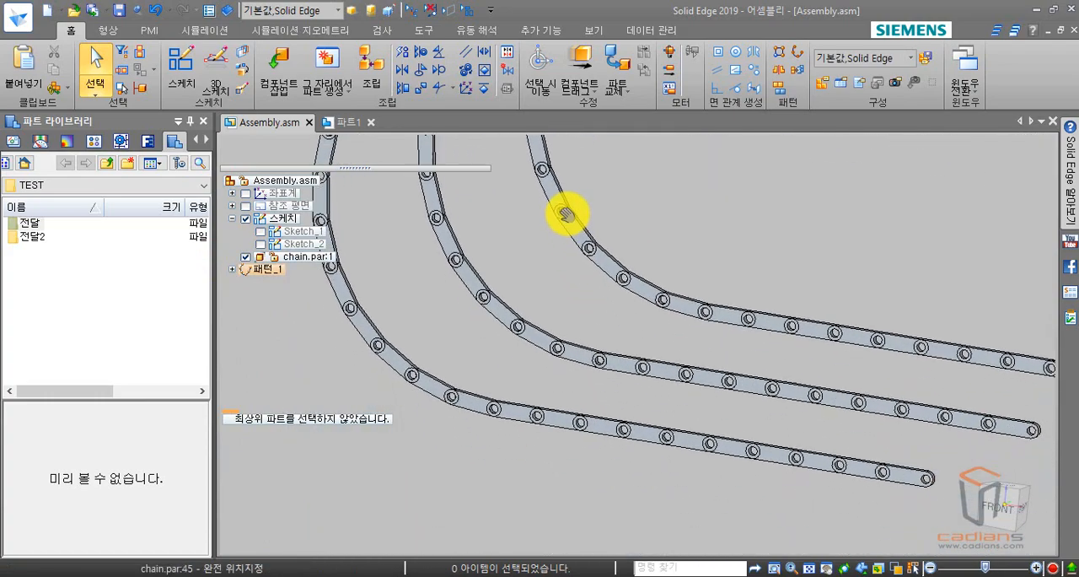
scroll(563, 282, "up", 1)
mouse_move(546, 362)
middle_mouse_down()
mouse_move(566, 332)
mouse_move(596, 347)
mouse_move(548, 355)
middle_mouse_up()
scroll(546, 354, "down", 2)
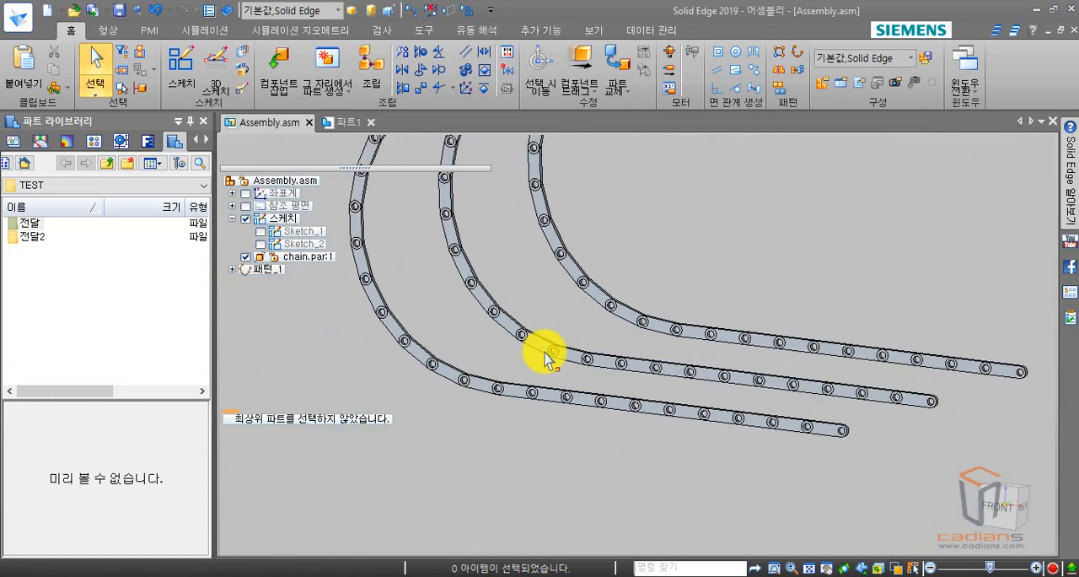
scroll(721, 357, "down", 2)
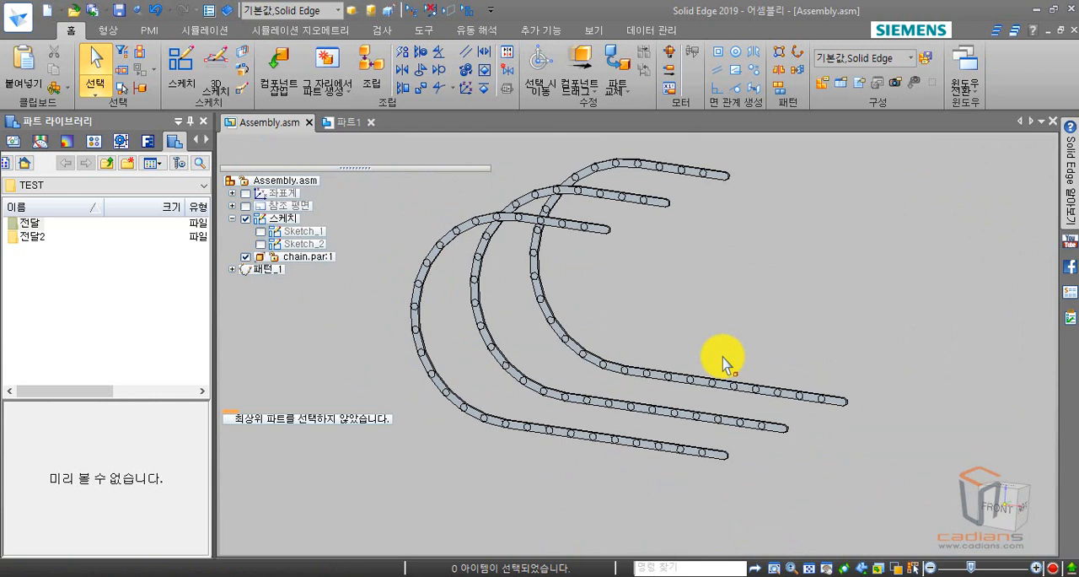